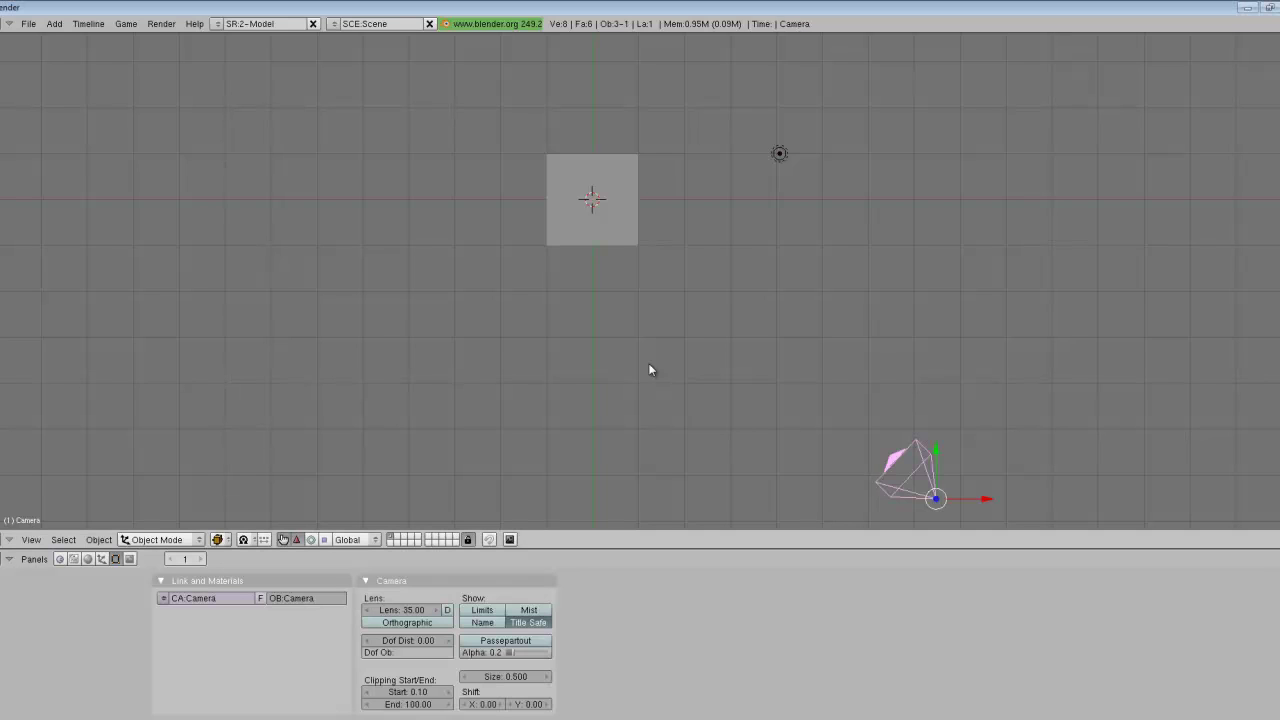
Step: Delete all objects in the default scene
{"action": "key", "text": "a"}
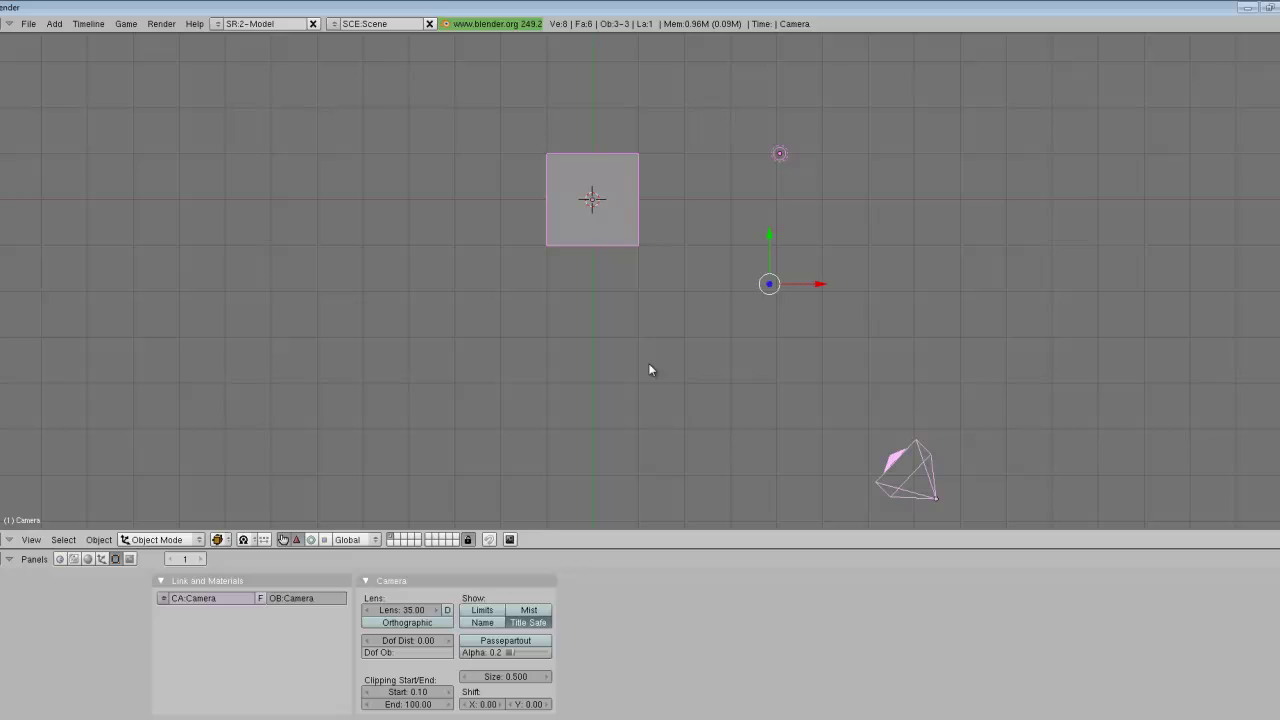
{"action": "key", "text": "x"}
{"action": "key", "text": "Return"}
Step: Add a mesh plane at the centre of the empty scene
{"action": "middle_click_drag", "start_coordinate": [650, 370], "coordinate": [762, 474], "text": "shift"}
{"action": "middle_click_drag", "start_coordinate": [762, 474], "coordinate": [790, 377], "text": "ctrl"}
{"action": "key", "text": "space"}
{"action": "mouse_move", "coordinate": [852, 377]}
{"action": "key", "text": "Return"}
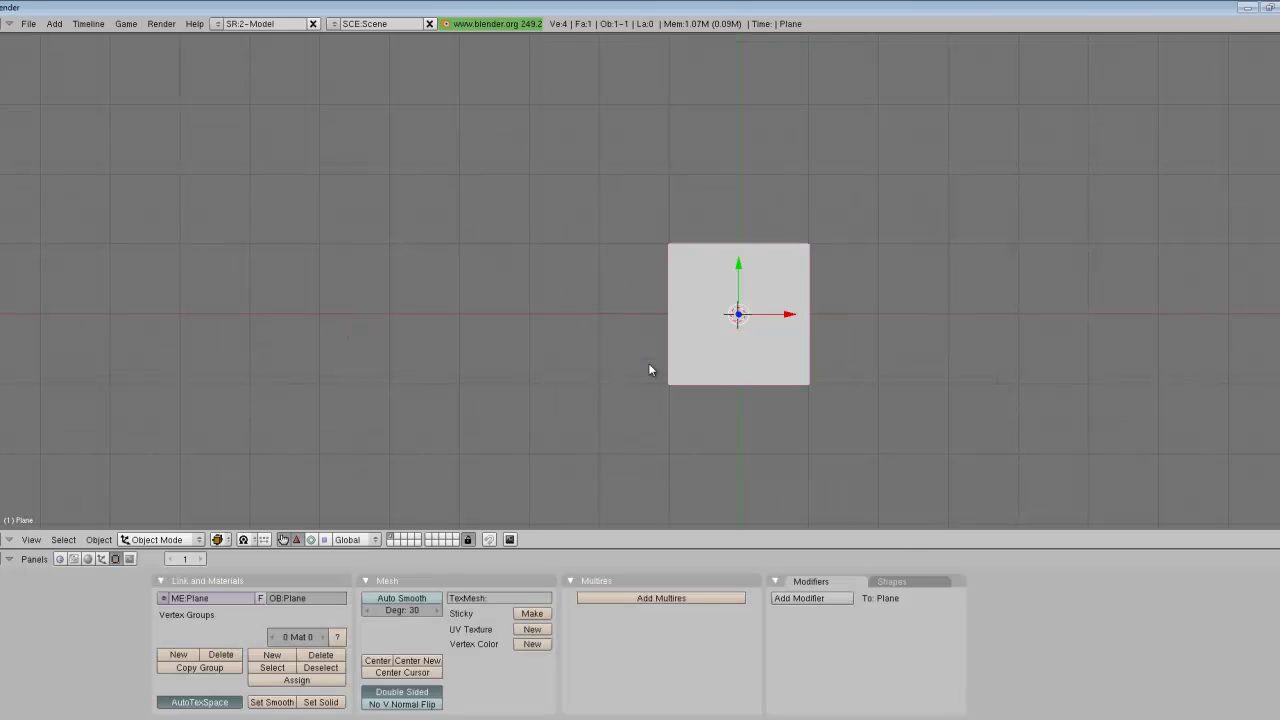
Step: Scale the plane up uniformly to about twice its size
{"action": "key", "text": "Home"}
{"action": "type", "text": "s2"}
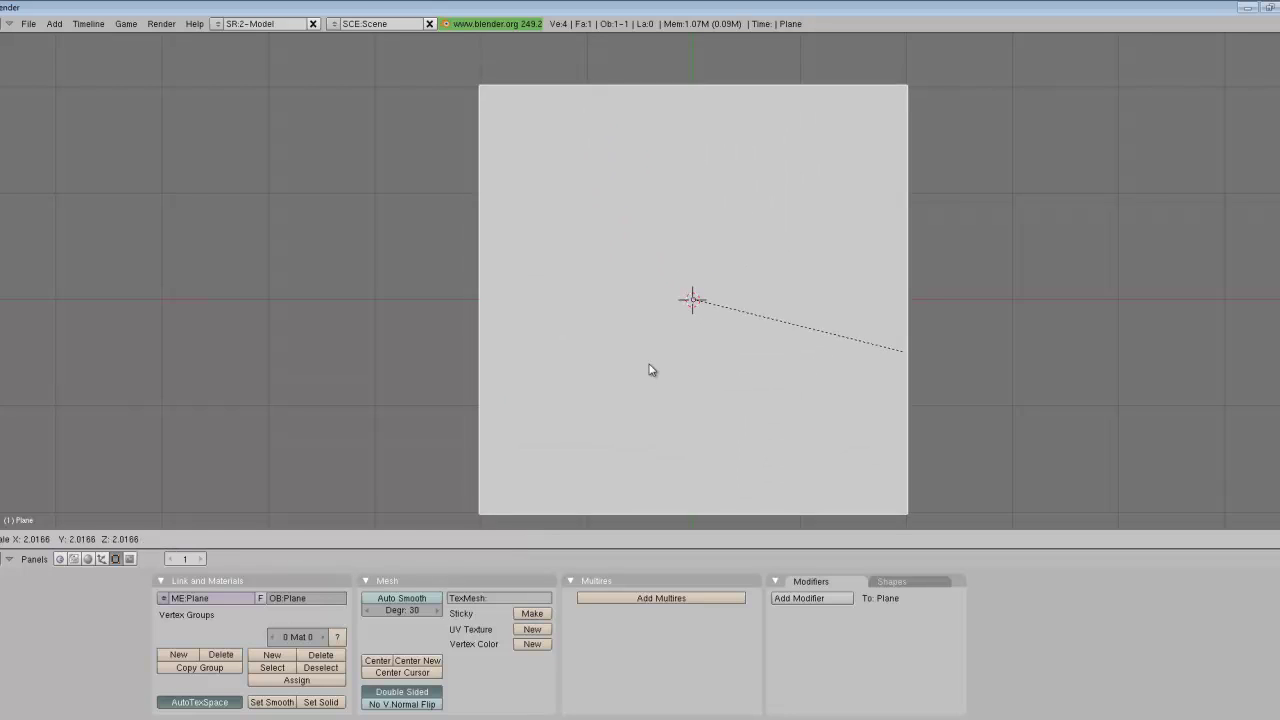
{"action": "key", "text": "Return"}
{"action": "key", "text": "Home"}
Step: Subdivide the whole plane seven times in Edit Mode, then return to Object Mode
{"action": "key", "text": "Tab"}
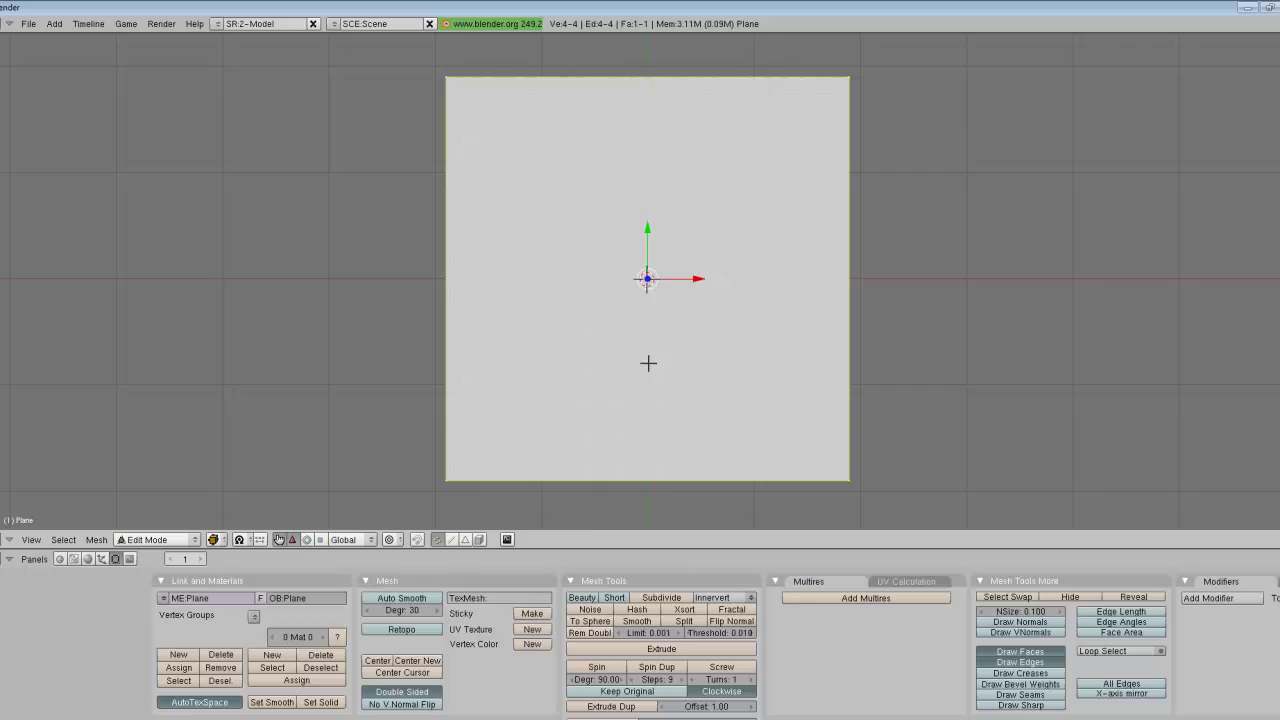
{"action": "key", "text": "w"}
{"action": "key", "text": "Return"}
{"action": "key", "text": "w"}
{"action": "key", "text": "Return"}
{"action": "key", "text": "w"}
{"action": "key", "text": "Return"}
{"action": "key", "text": "w"}
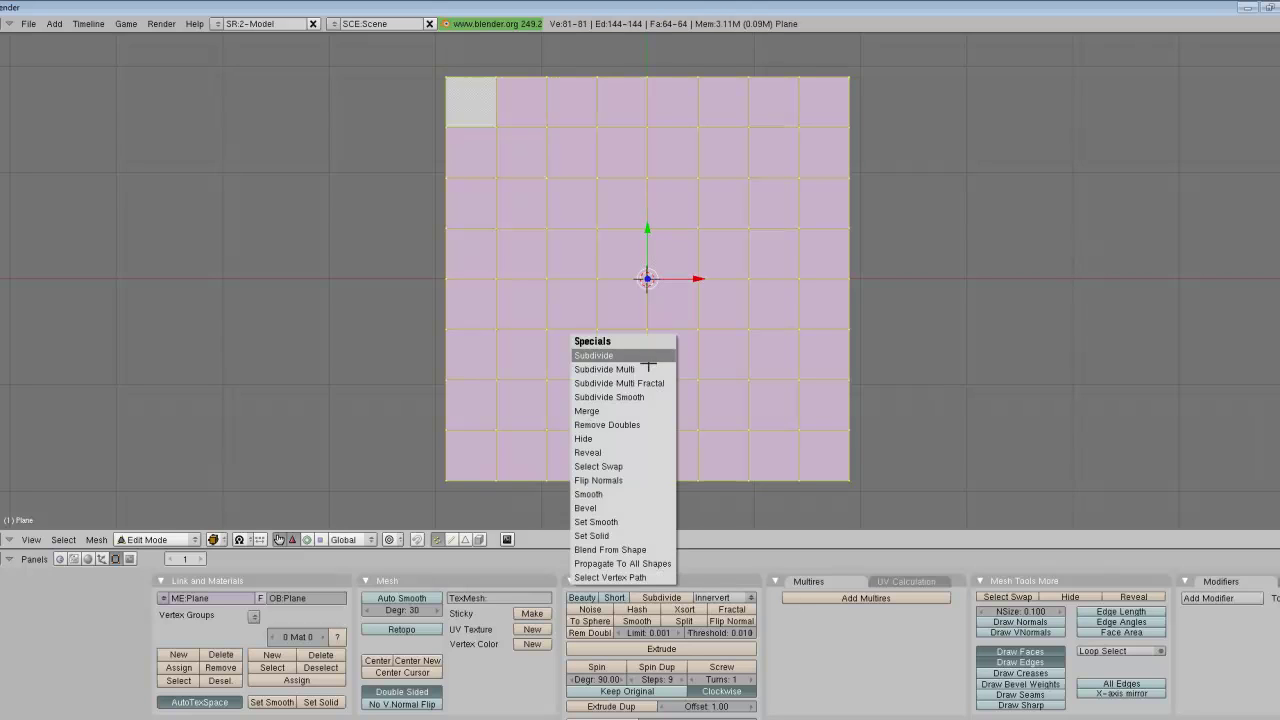
{"action": "key", "text": "Return"}
{"action": "key", "text": "w"}
{"action": "key", "text": "Return"}
{"action": "key", "text": "w"}
{"action": "key", "text": "Return"}
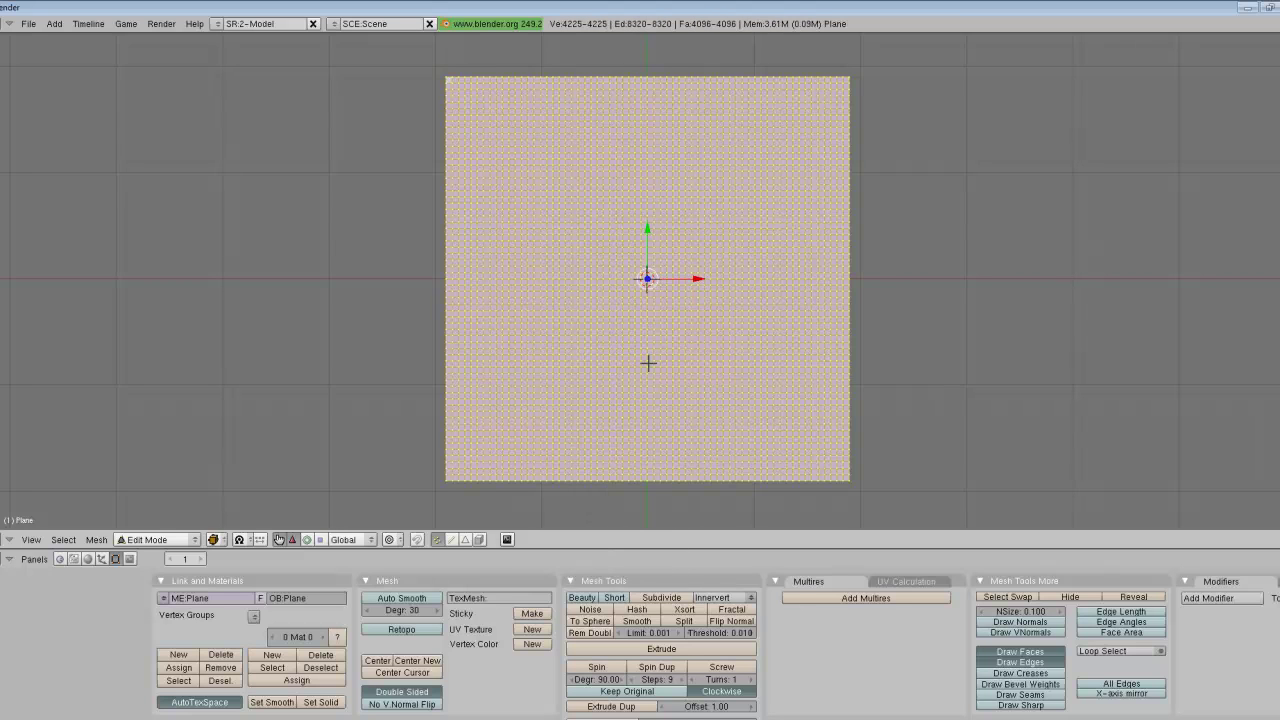
{"action": "key", "text": "w"}
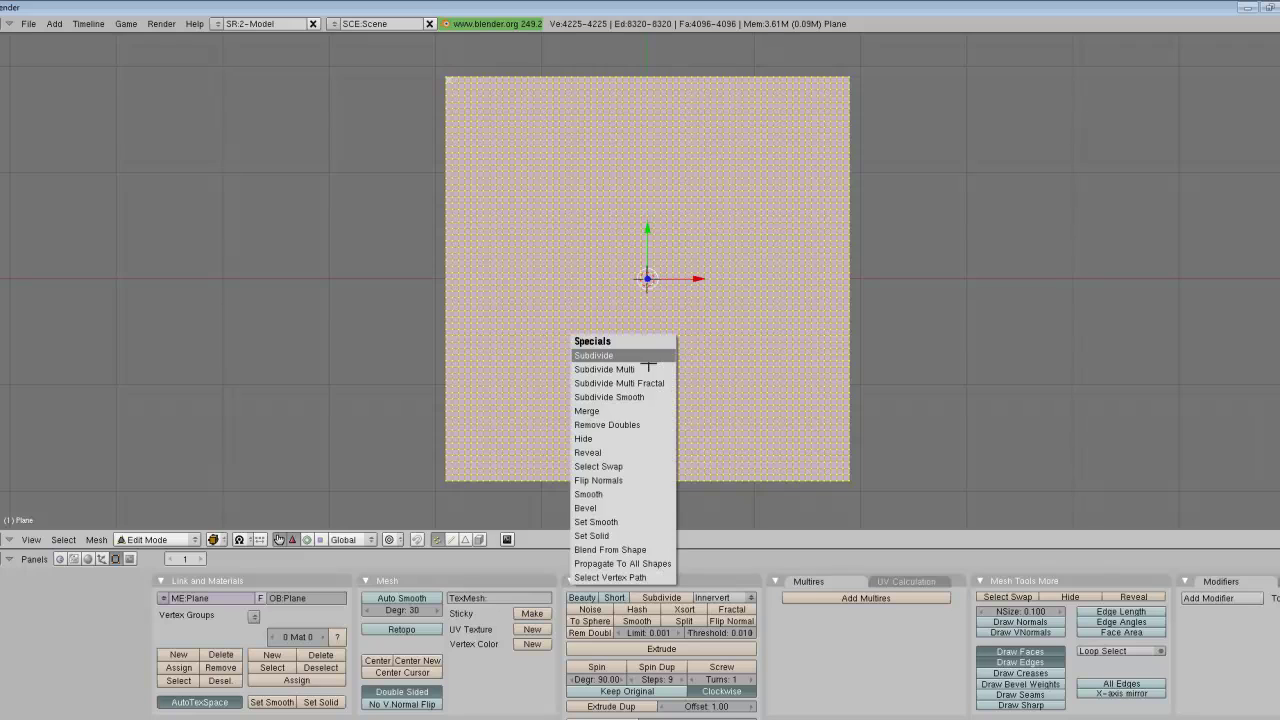
{"action": "key", "text": "Return"}
{"action": "key", "text": "Tab"}
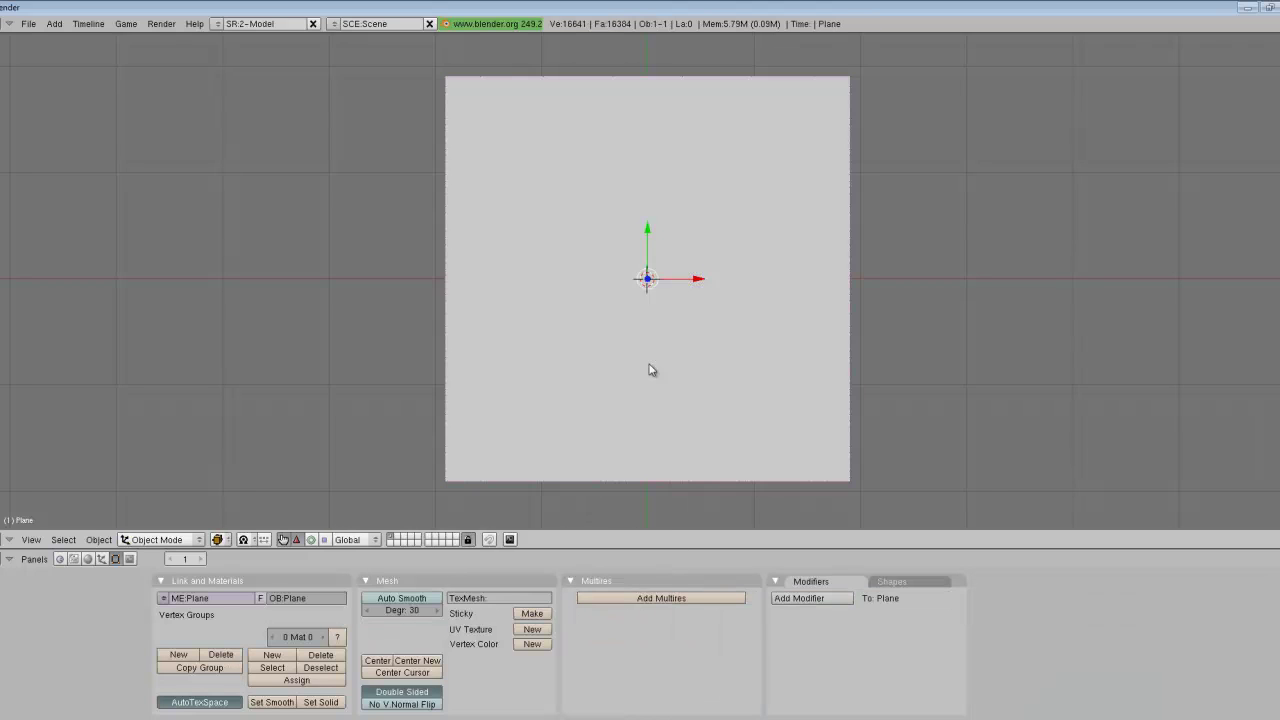
Step: Give the subdivided plane a new material
{"action": "key", "text": "a"}
{"action": "key", "text": "a"}
{"action": "left_click", "coordinate": [88, 559]}
{"action": "left_click", "coordinate": [412, 610]}
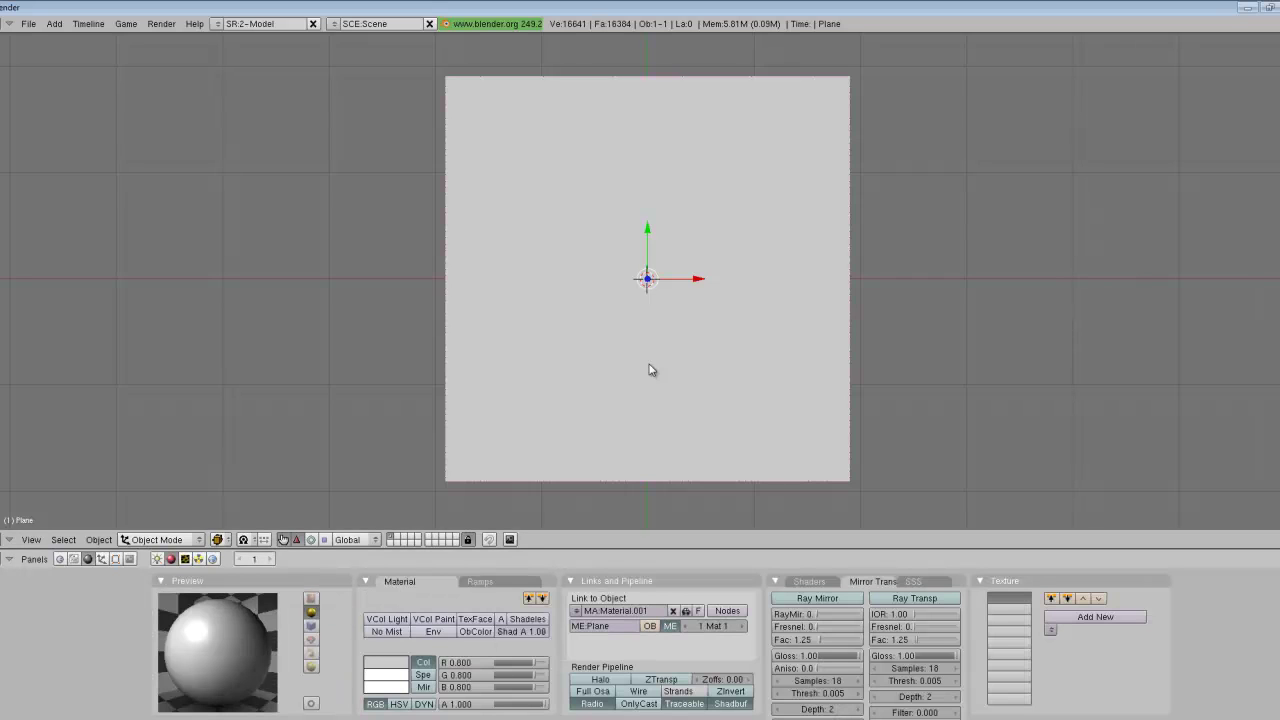
Step: Add a Clouds texture to the material, using hard noise and a noise size of 0.178
{"action": "key", "text": "F6"}
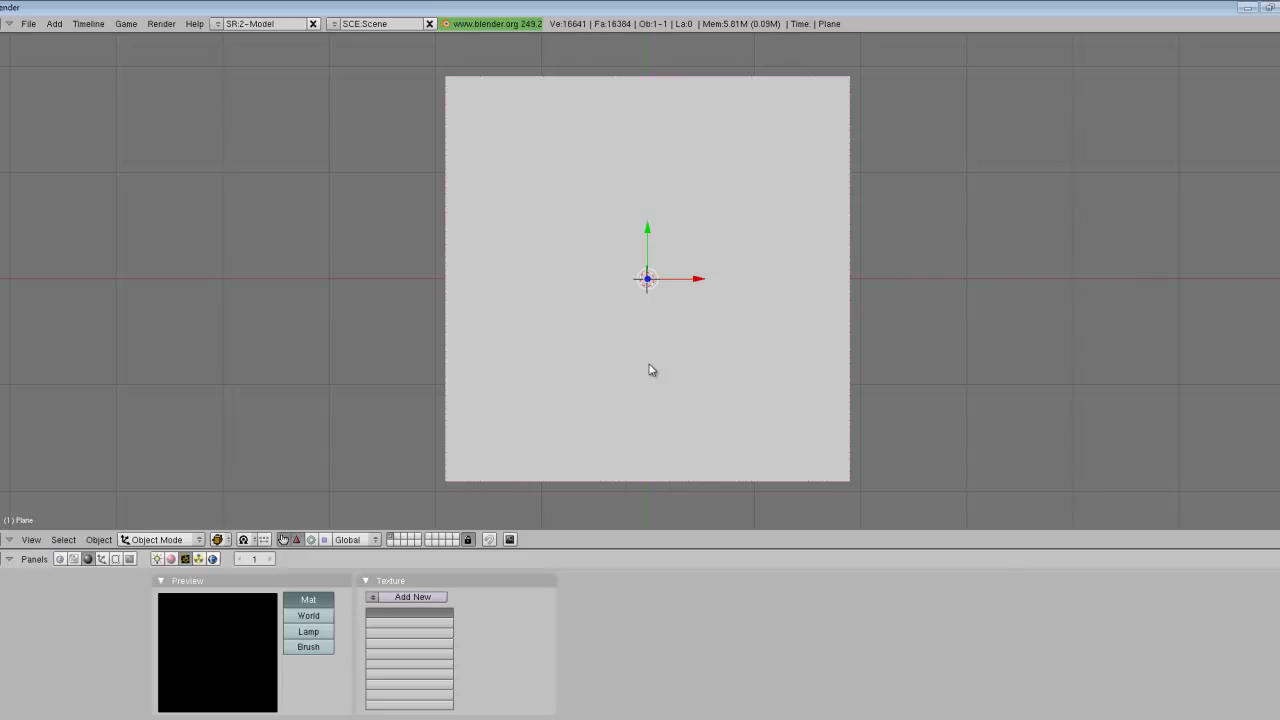
{"action": "left_click", "coordinate": [412, 597]}
{"action": "left_click", "coordinate": [503, 624]}
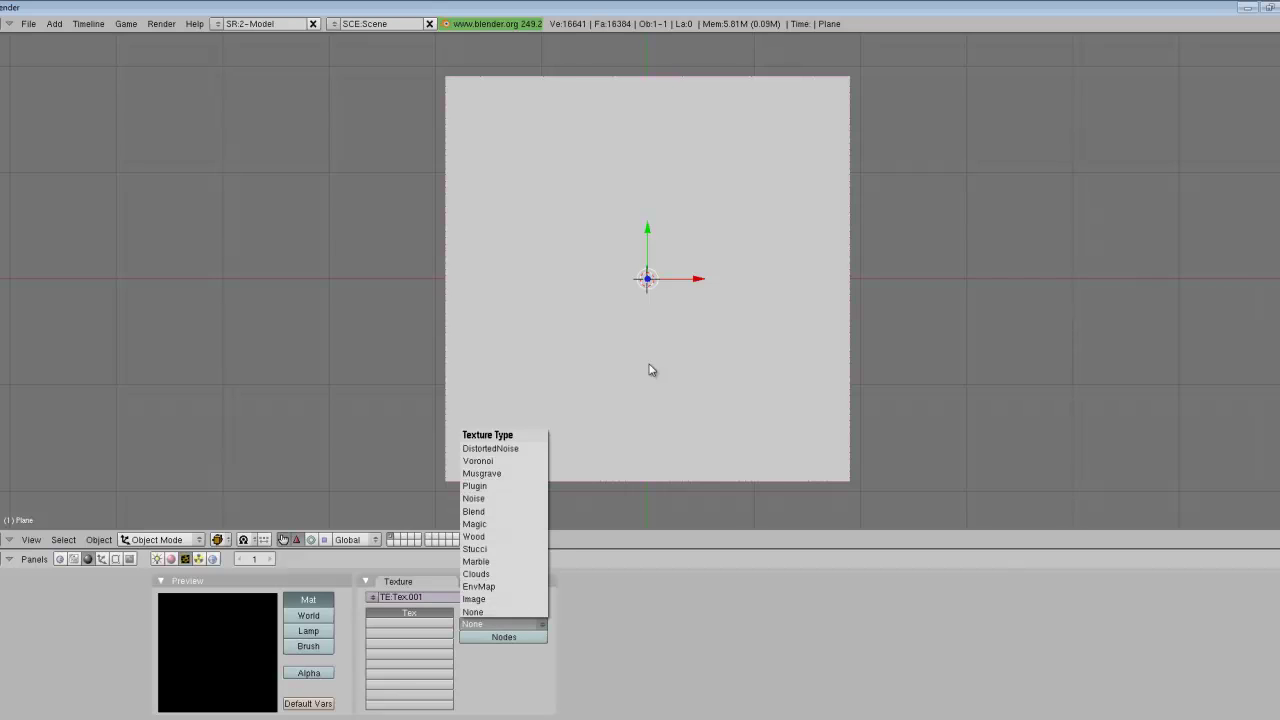
{"action": "key", "text": "Down"}
{"action": "key", "text": "Down"}
{"action": "key", "text": "Down"}
{"action": "key", "text": "Return"}
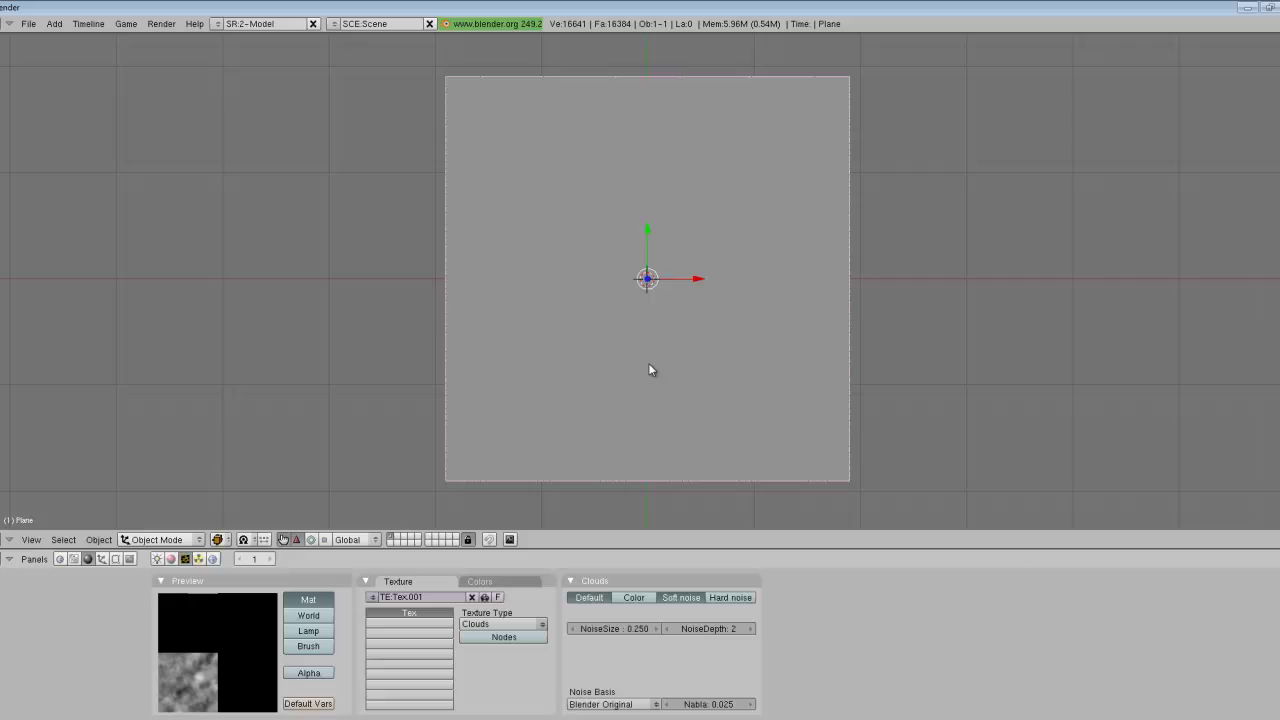
{"action": "left_click", "coordinate": [730, 598]}
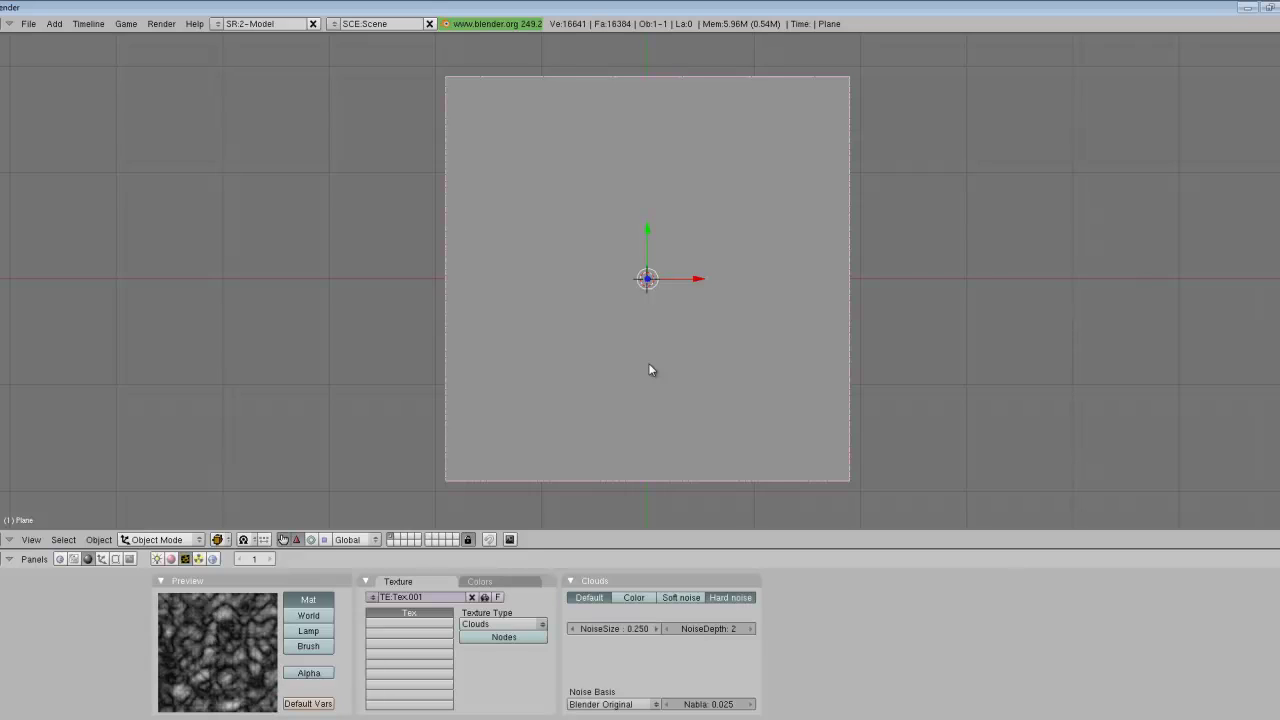
{"action": "left_click_drag", "start_coordinate": [612, 629], "coordinate": [607, 629]}
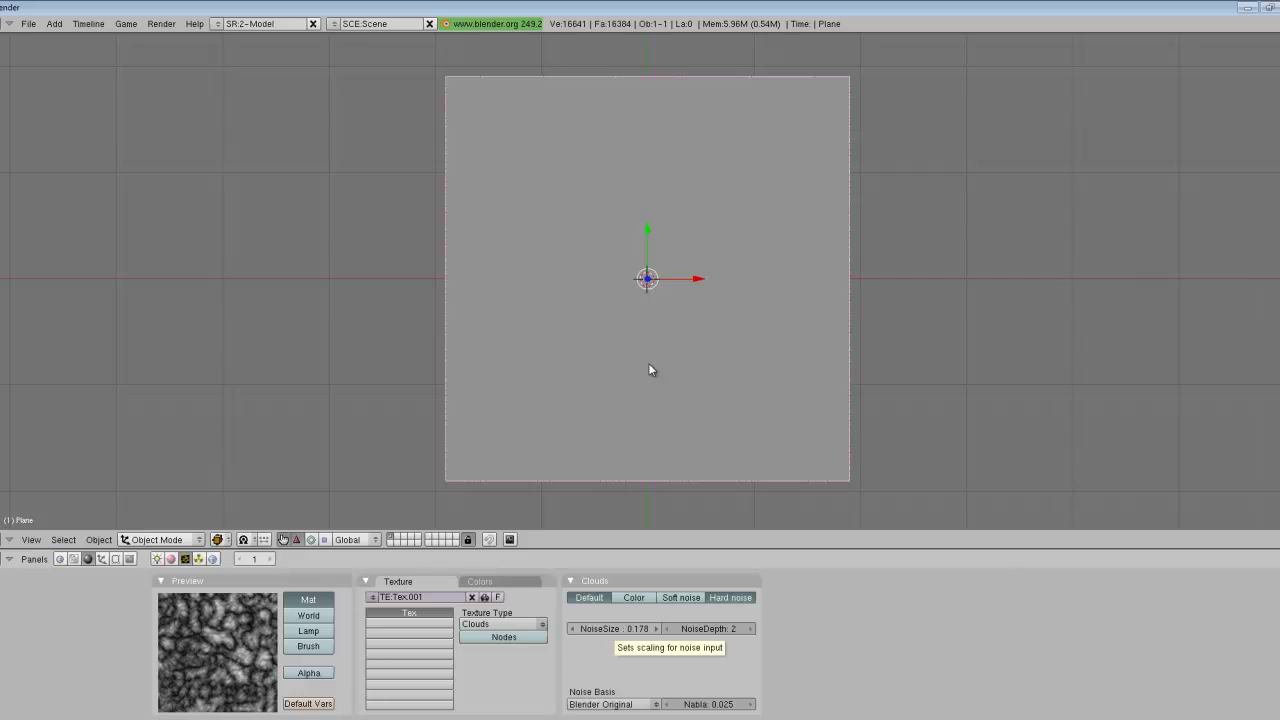
Step: Displace all the plane's vertices with repeated Noise operations in Edit Mode, then return to Object Mode
{"action": "middle_click_drag", "start_coordinate": [651, 370], "coordinate": [637, 370], "text": "shift"}
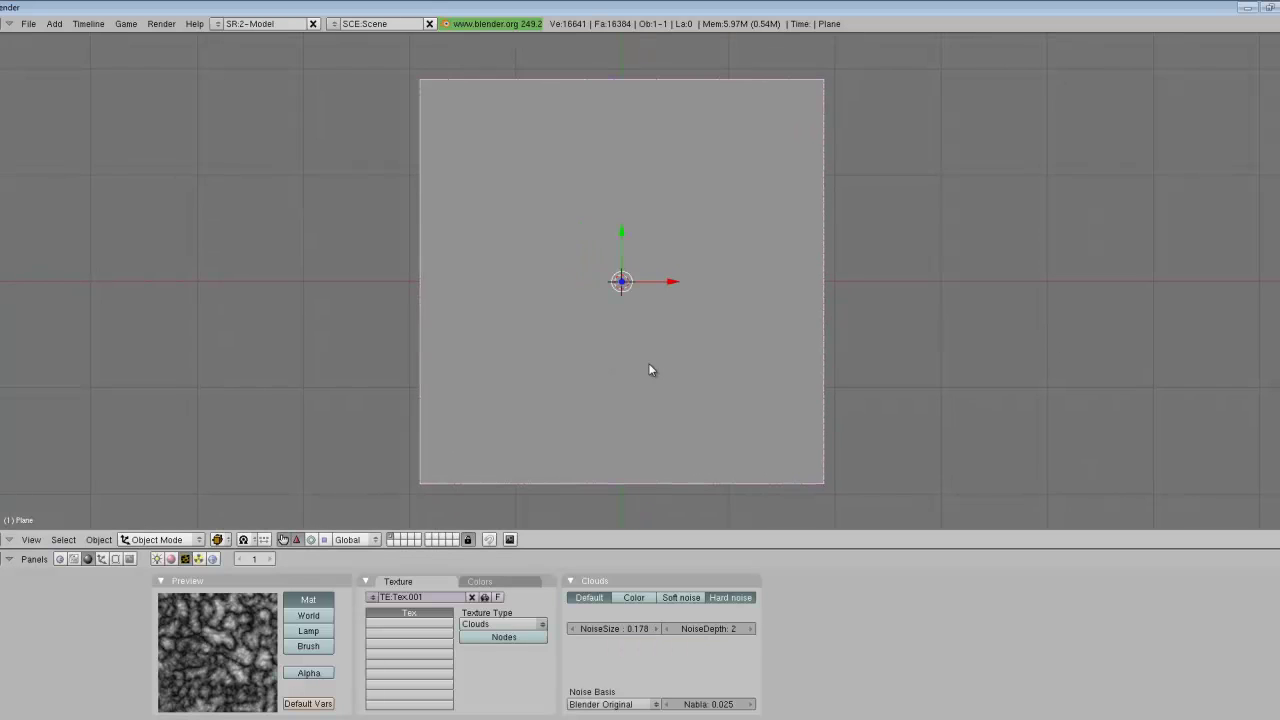
{"action": "key", "text": "Tab"}
{"action": "key", "text": "F9"}
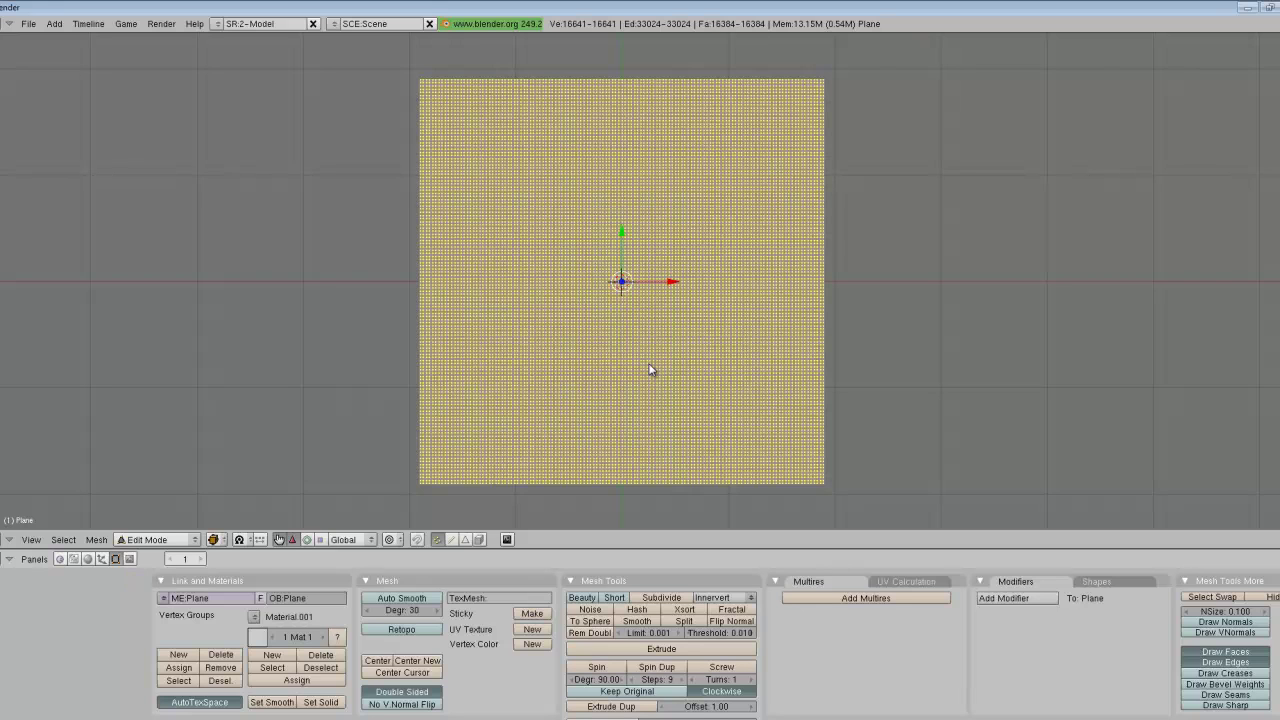
{"action": "left_click", "coordinate": [590, 609]}
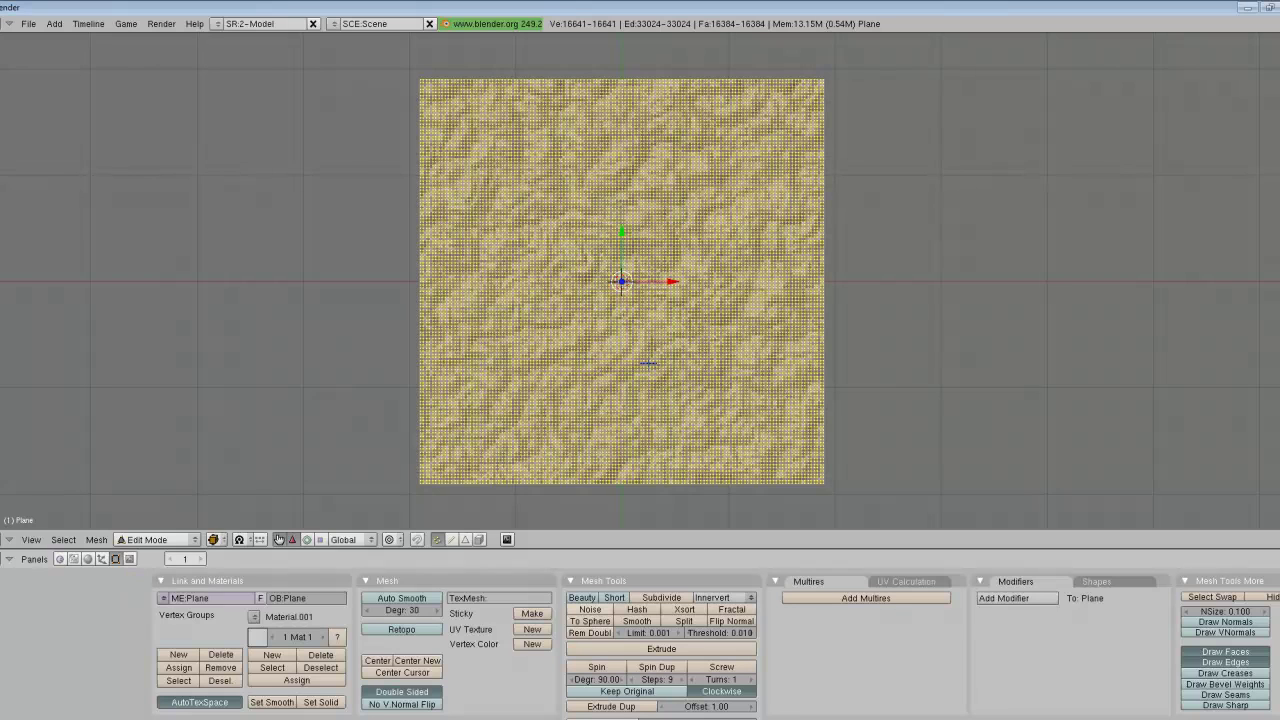
{"action": "middle_click_drag", "start_coordinate": [650, 370], "coordinate": [640, 280]}
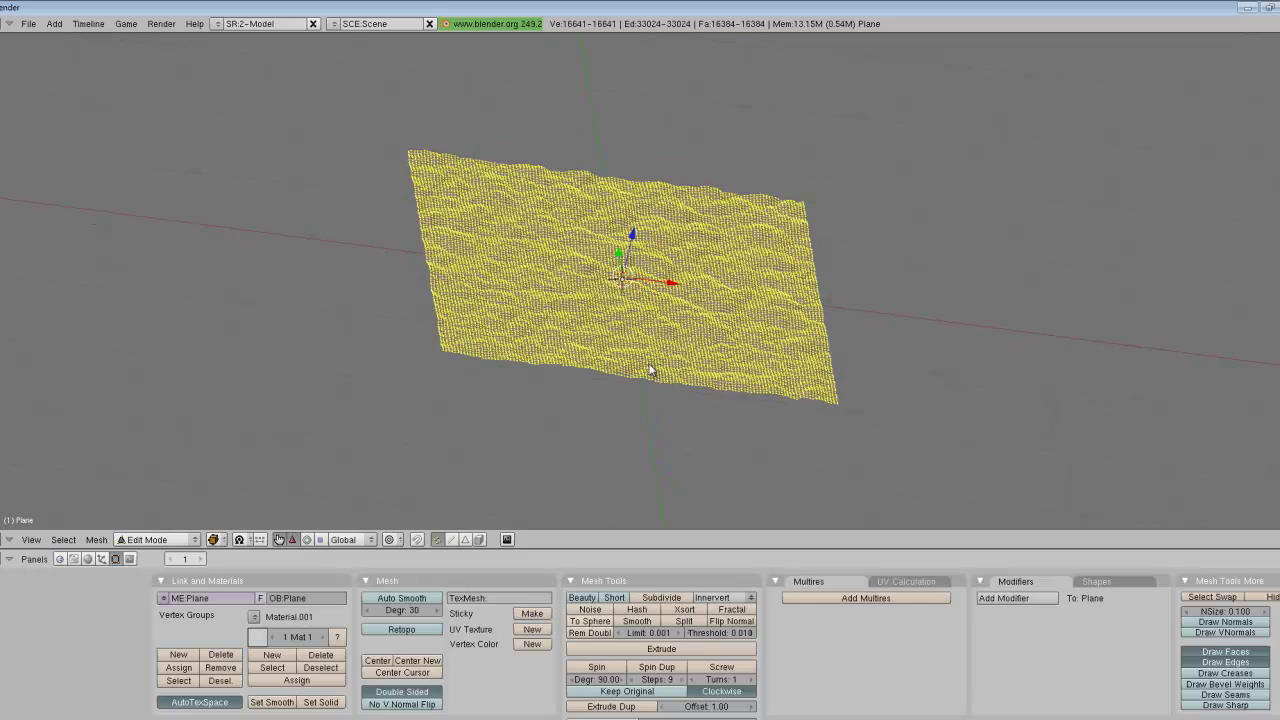
{"action": "left_click", "coordinate": [590, 609]}
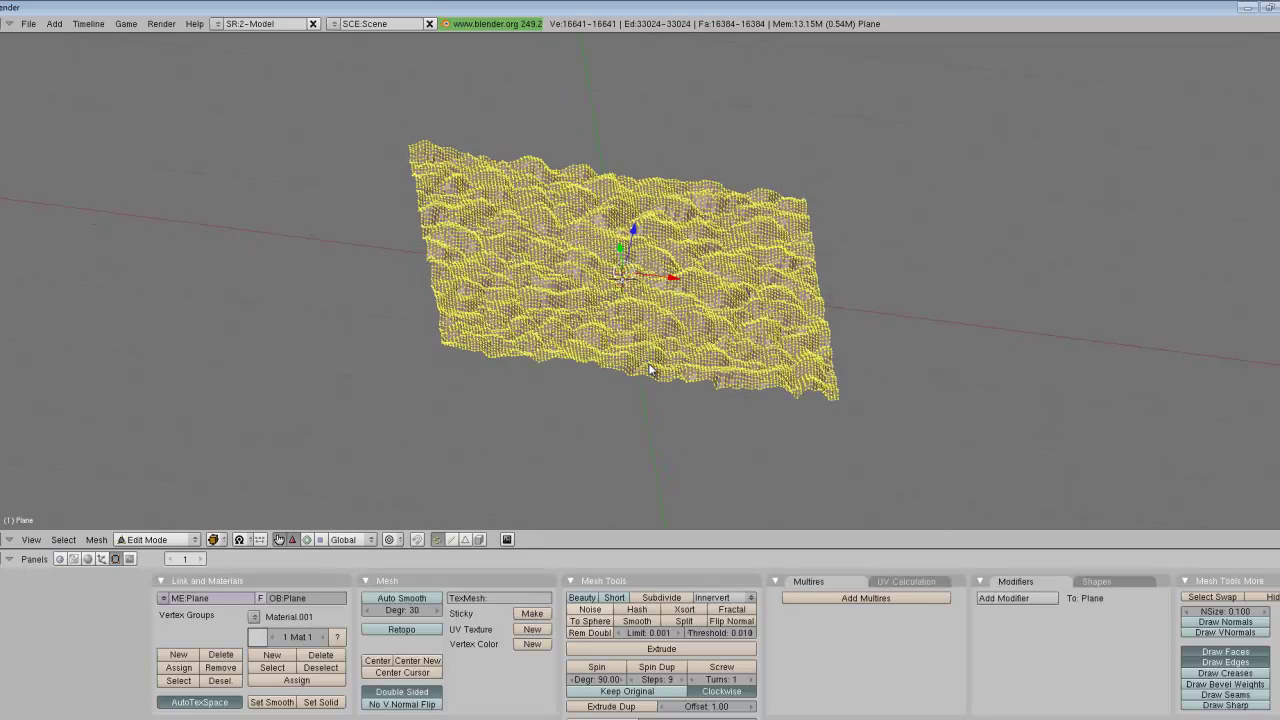
{"action": "key", "text": "Tab"}
Step: Examine the relief of the displaced plane from above and from a low, tilted angle
{"action": "key", "text": "KP_7"}
{"action": "mouse_move", "coordinate": [650, 370]}
{"action": "middle_mouse_down"}
{"action": "mouse_move", "coordinate": [651, 402]}
{"action": "mouse_move", "coordinate": [652, 338]}
{"action": "mouse_move", "coordinate": [640, 370]}
{"action": "middle_mouse_up"}
{"action": "key", "text": "KP_2"}
{"action": "key", "text": "KP_2"}
{"action": "key", "text": "KP_2"}
{"action": "key", "text": "KP_2"}
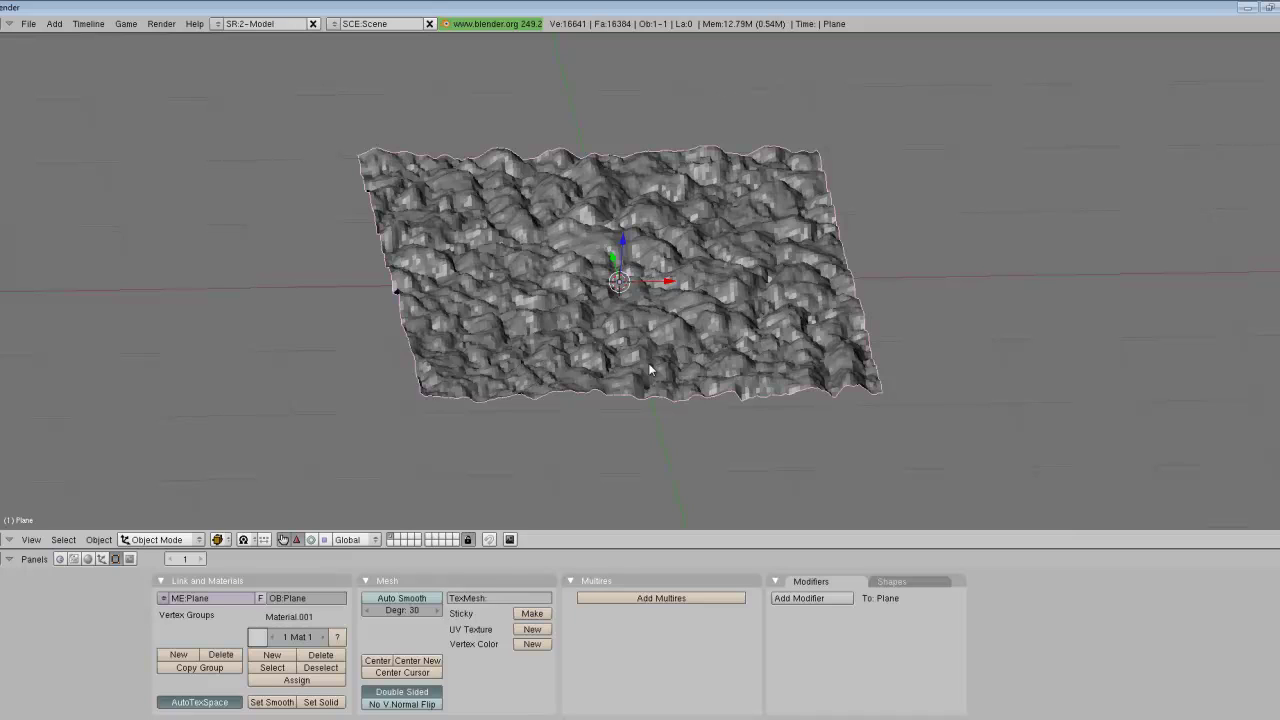
{"action": "middle_click_drag", "start_coordinate": [661, 358], "coordinate": [649, 369], "text": "shift"}
{"action": "scroll", "coordinate": [649, 369], "scroll_direction": "up", "scroll_amount": 1}
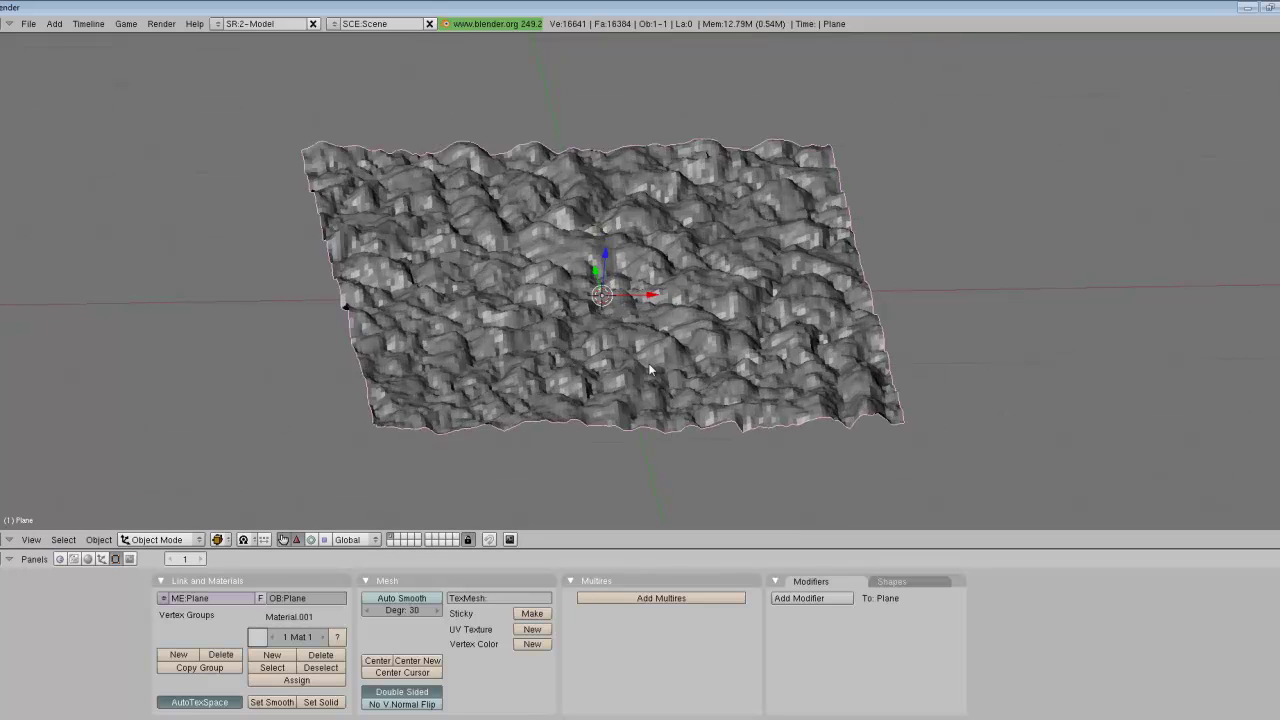
Step: Set the displaced plane to smooth shading and add a Subsurf modifier to it
{"action": "left_click", "coordinate": [272, 702]}
{"action": "left_click", "coordinate": [812, 598]}
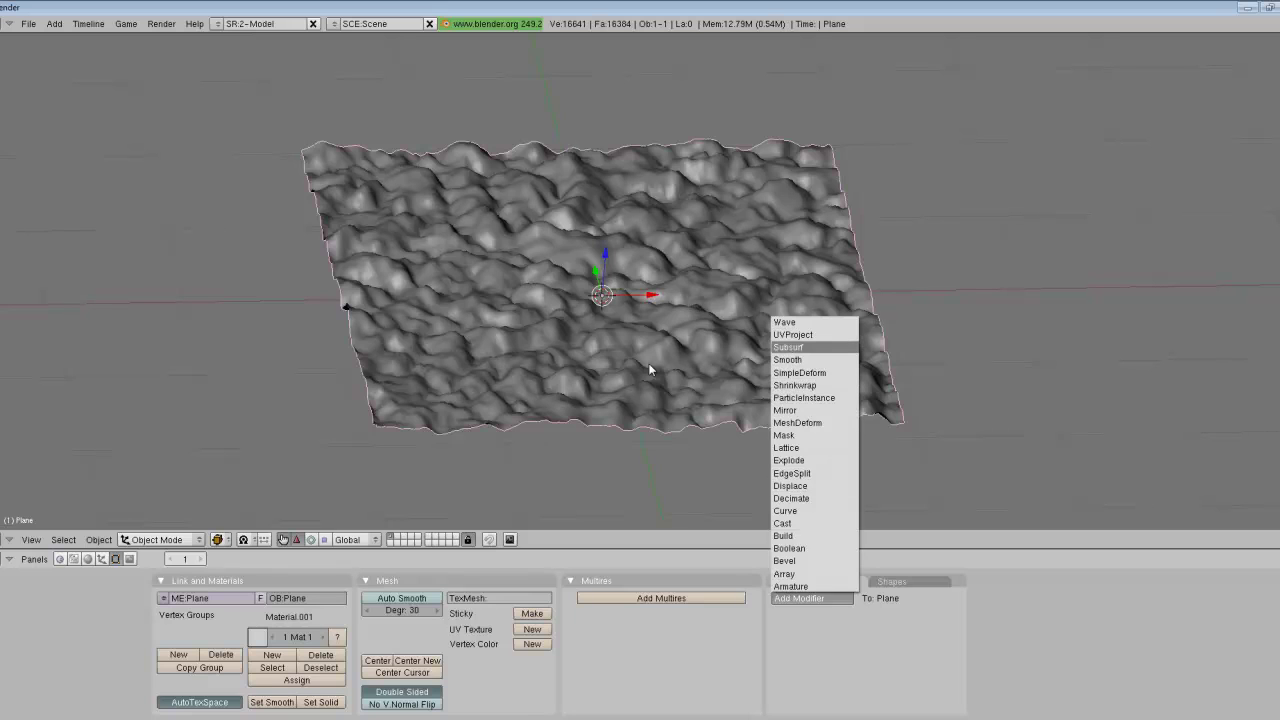
{"action": "left_click", "coordinate": [790, 347]}
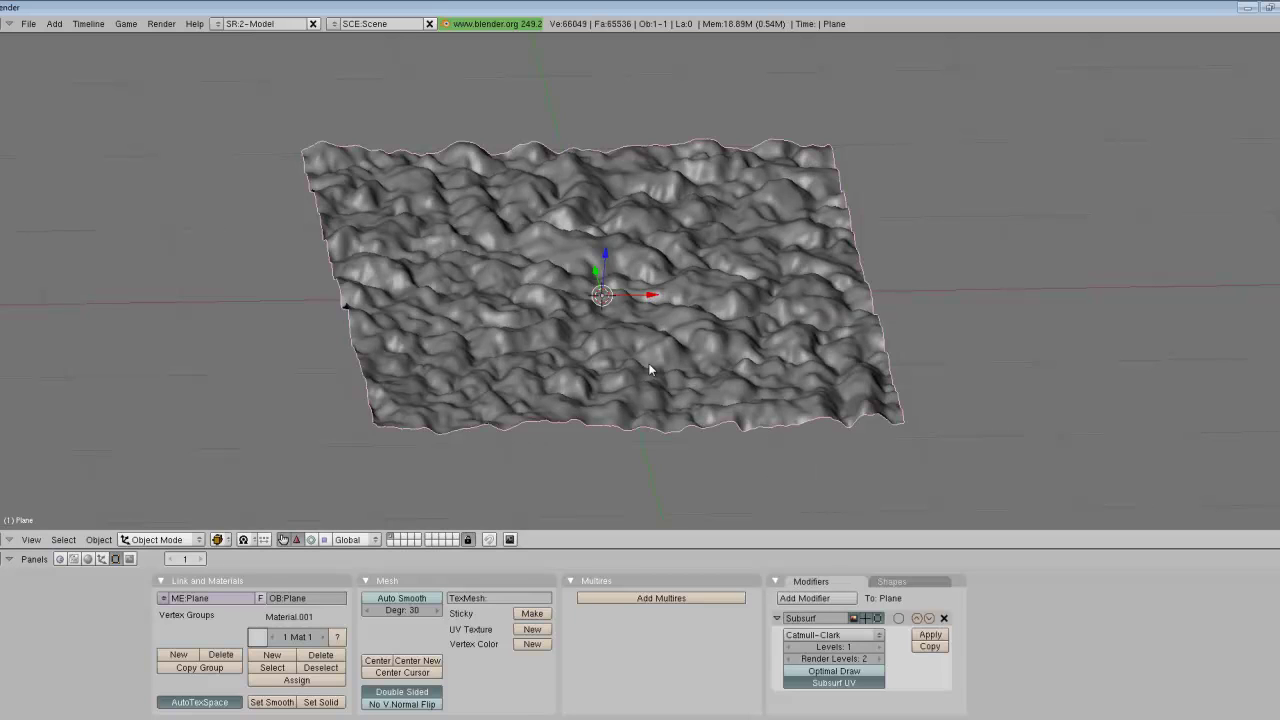
Step: Show the plane from the top, split the 3D view side by side, and turn the new area into a UV/Image Editor
{"action": "key", "text": "a"}
{"action": "mouse_move", "coordinate": [650, 370]}
{"action": "middle_mouse_down", "text": "shift"}
{"action": "mouse_move", "coordinate": [672, 329]}
{"action": "mouse_move", "coordinate": [675, 400]}
{"action": "mouse_move", "coordinate": [650, 370]}
{"action": "middle_mouse_up", "text": "shift"}
{"action": "left_click", "coordinate": [31, 540]}
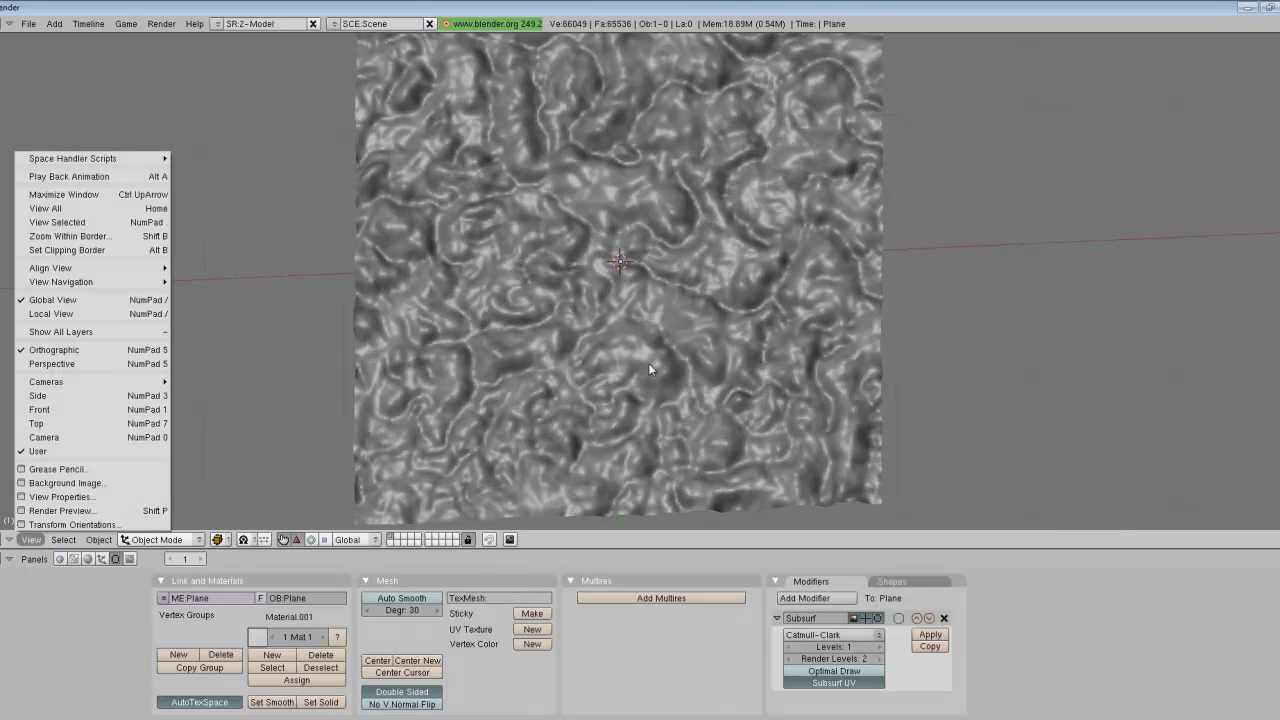
{"action": "left_click", "coordinate": [36, 423]}
{"action": "middle_click_drag", "start_coordinate": [650, 370], "coordinate": [649, 364], "text": "ctrl"}
{"action": "right_click", "coordinate": [680, 33]}
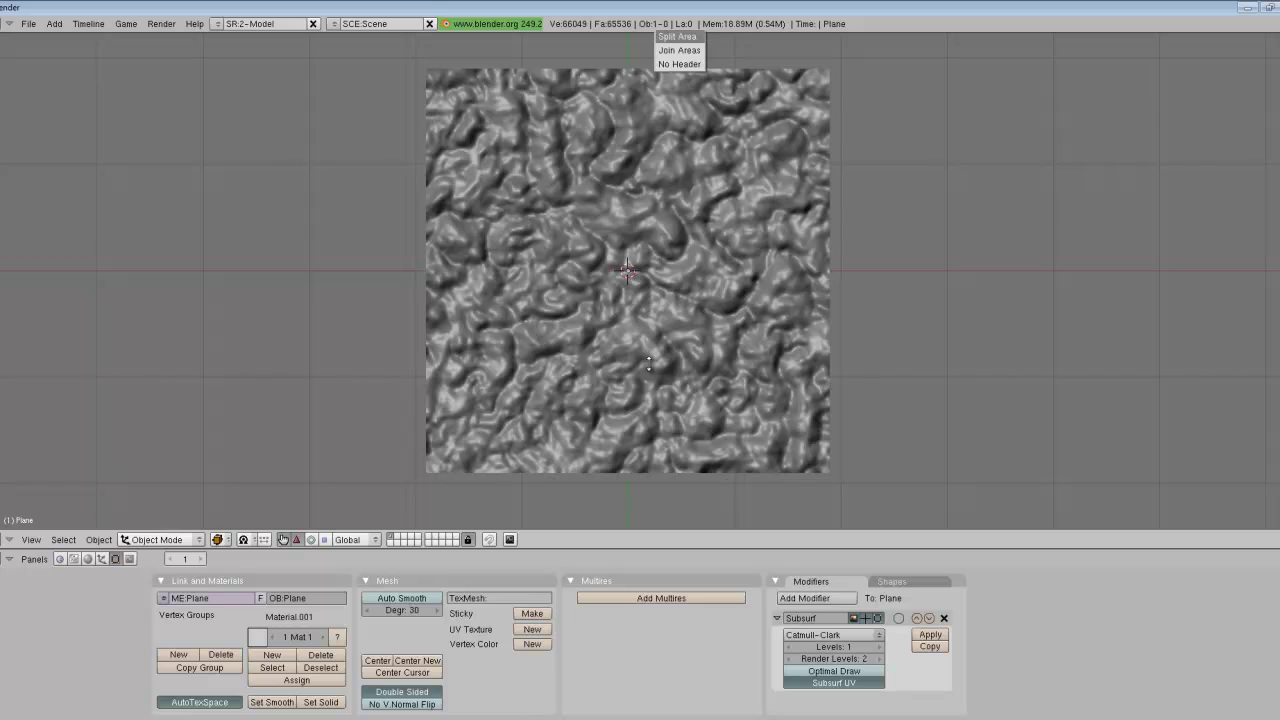
{"action": "left_click", "coordinate": [680, 37]}
{"action": "left_click", "coordinate": [695, 70]}
{"action": "left_click", "coordinate": [711, 540]}
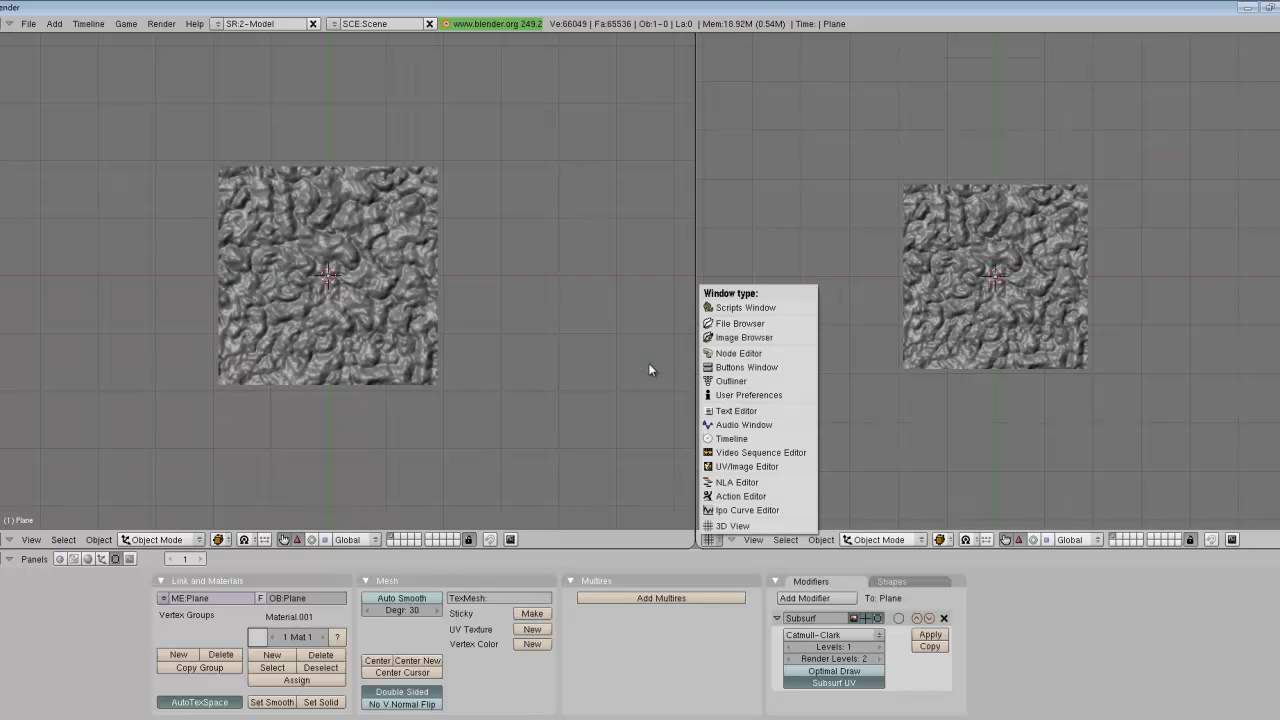
{"action": "left_click", "coordinate": [758, 466]}
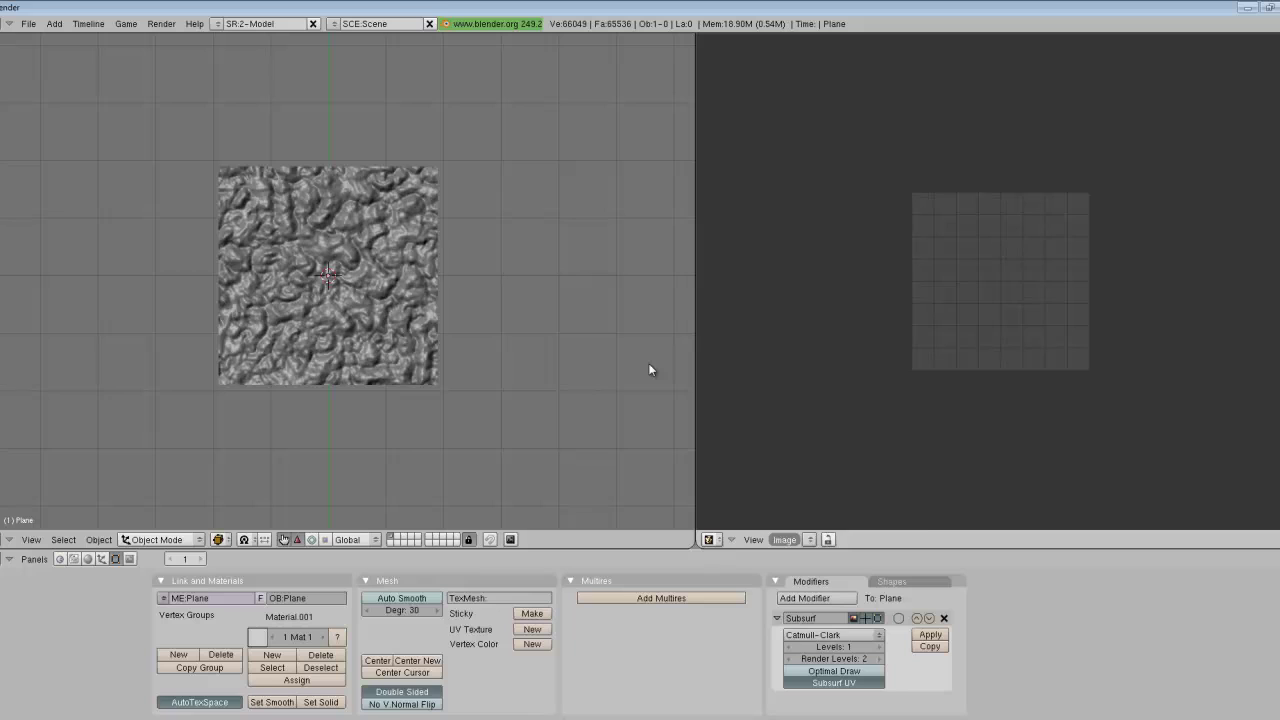
Step: Create a new black image named testing_n, 700 pixels wide and 700 pixels high
{"action": "left_click", "coordinate": [785, 540]}
{"action": "left_click", "coordinate": [792, 524]}
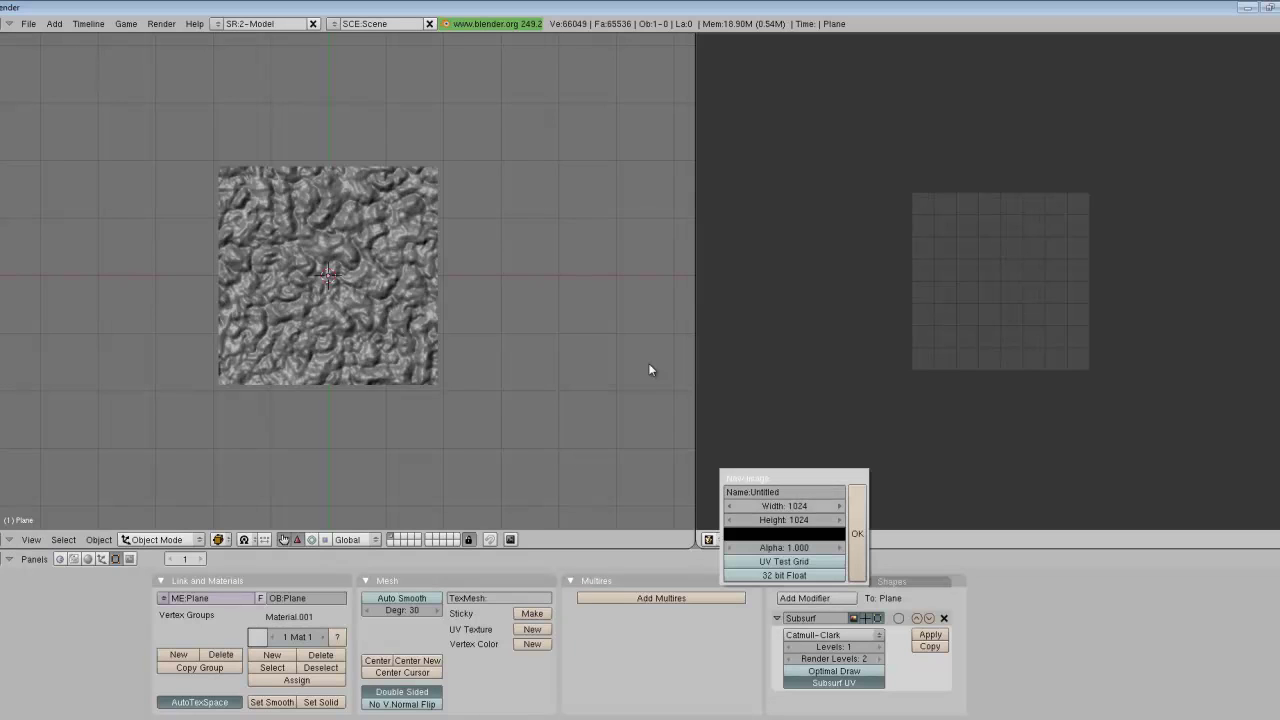
{"action": "left_click", "coordinate": [785, 492]}
{"action": "key", "text": "Tab"}
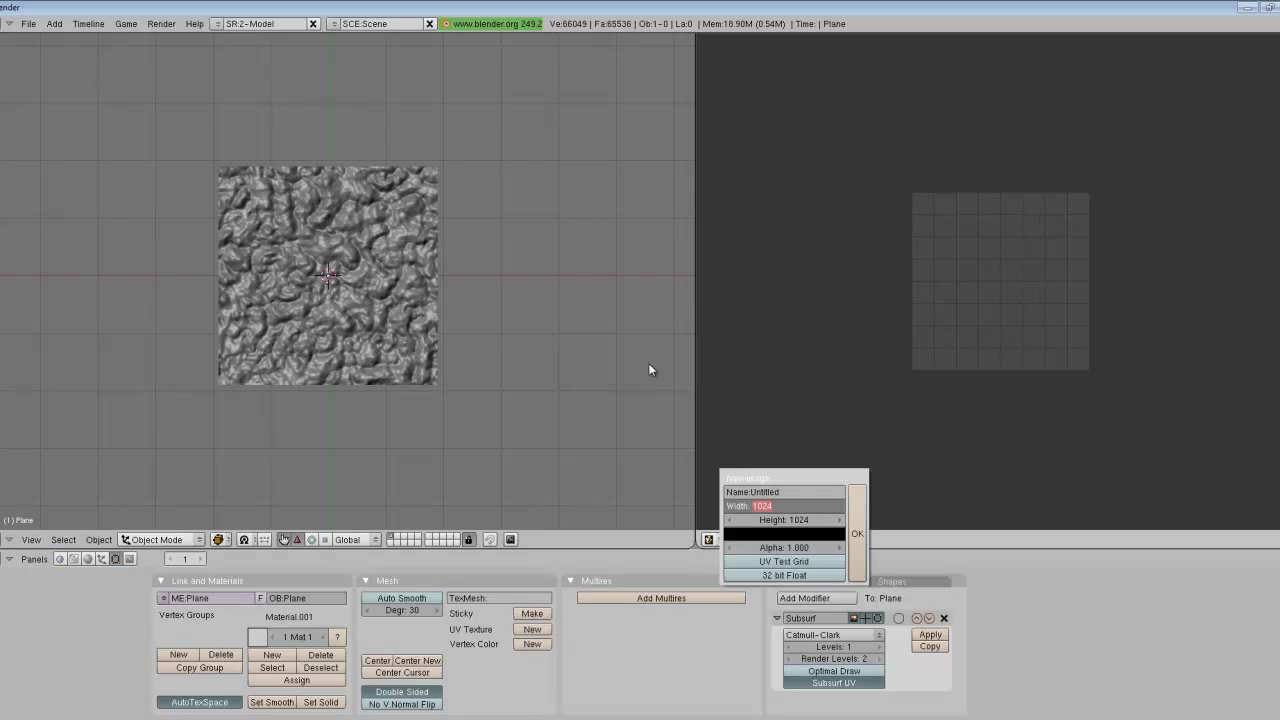
{"action": "type", "text": "700"}
{"action": "key", "text": "Tab"}
{"action": "type", "text": "700"}
{"action": "key", "text": "Return"}
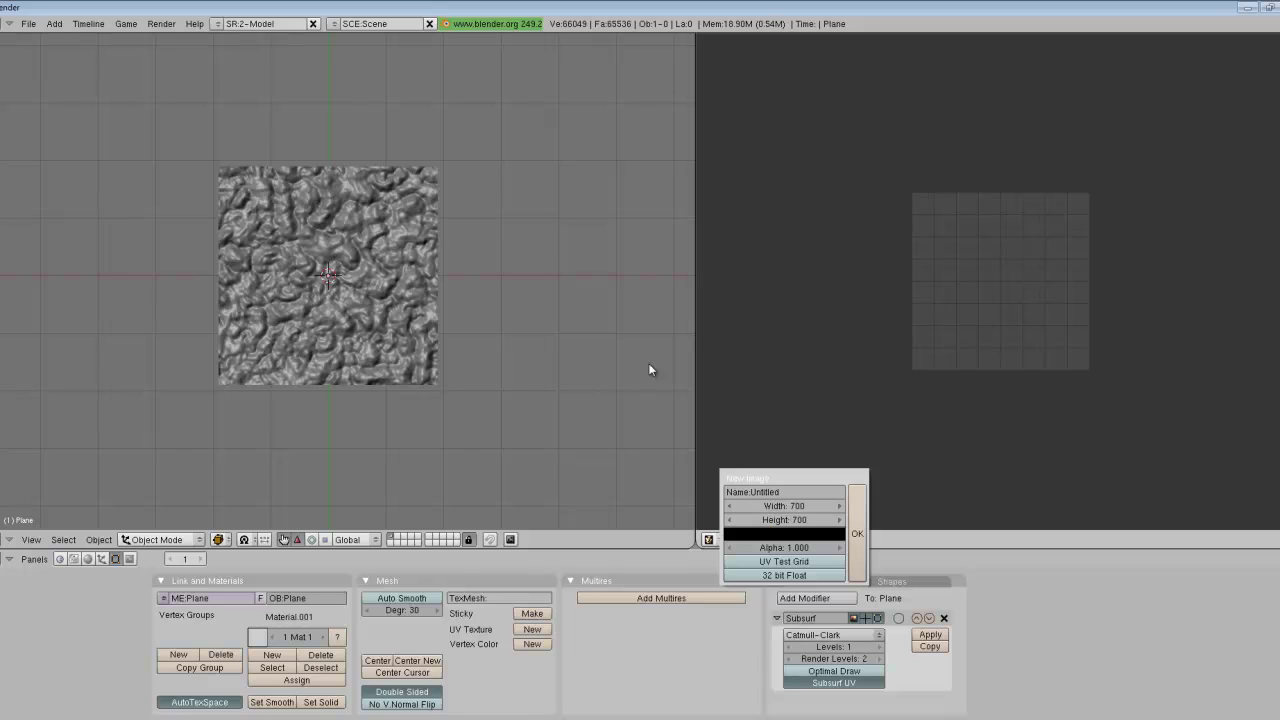
{"action": "key", "text": "Tab"}
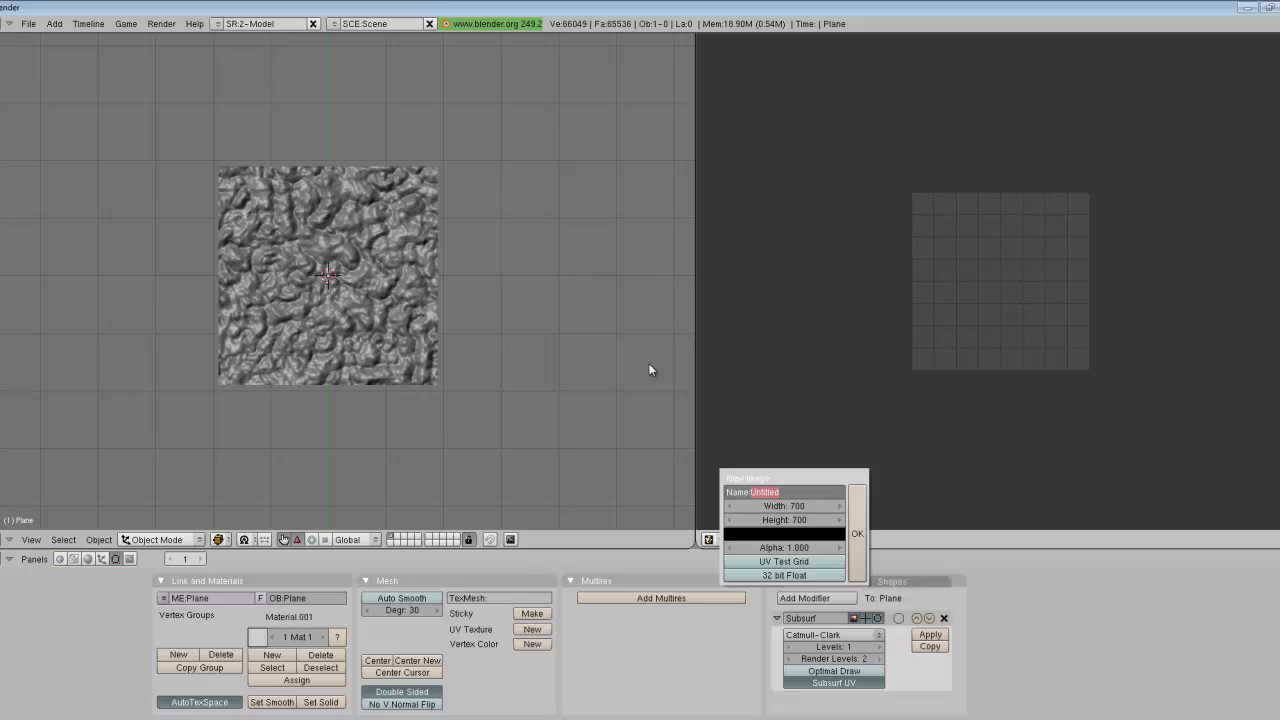
{"action": "key", "text": "BackSpace"}
{"action": "type", "text": "testing_n"}
{"action": "key", "text": "Return"}
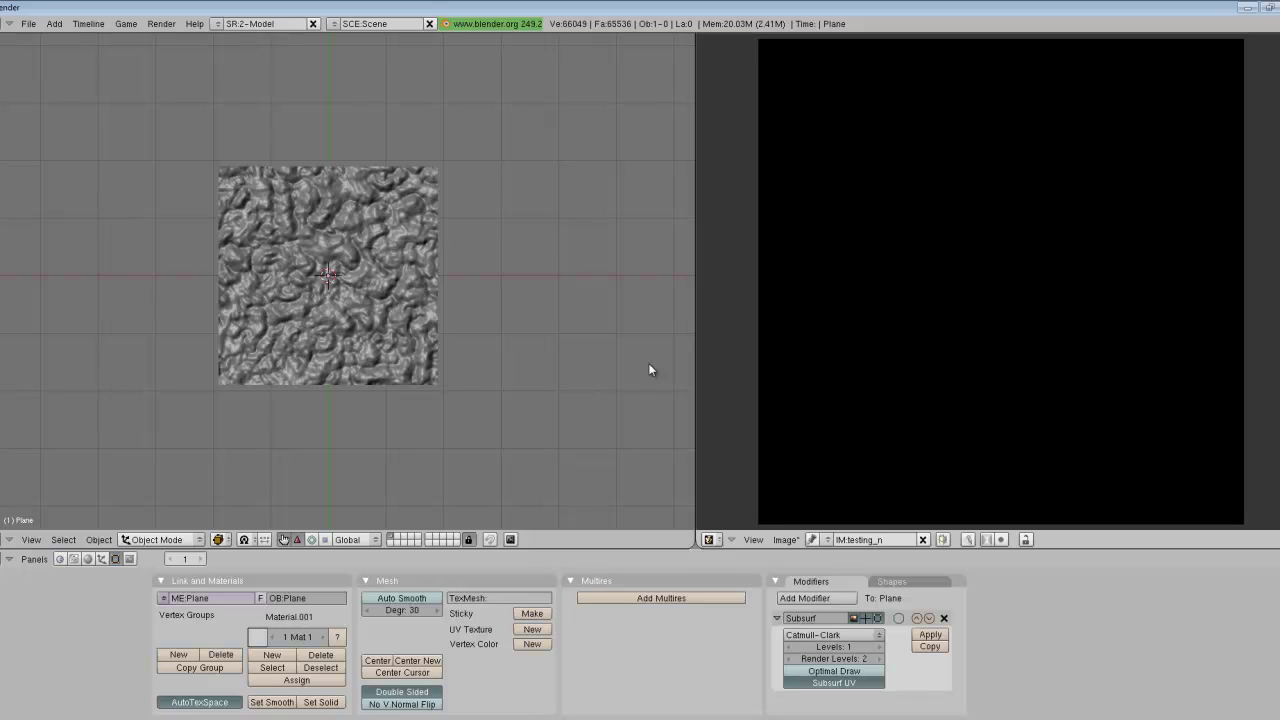
Step: Select the plane, apply its Subsurf modifier and enter Edit Mode
{"action": "key", "text": "a"}
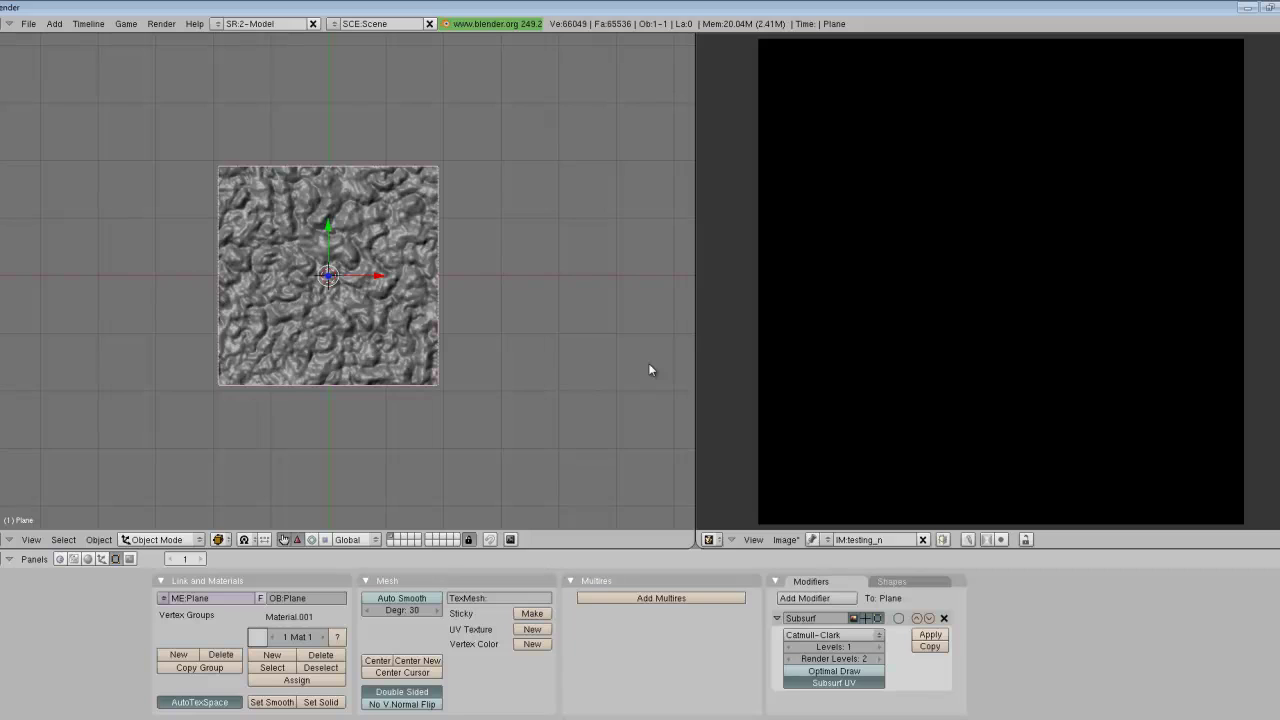
{"action": "key", "text": "ctrl+z"}
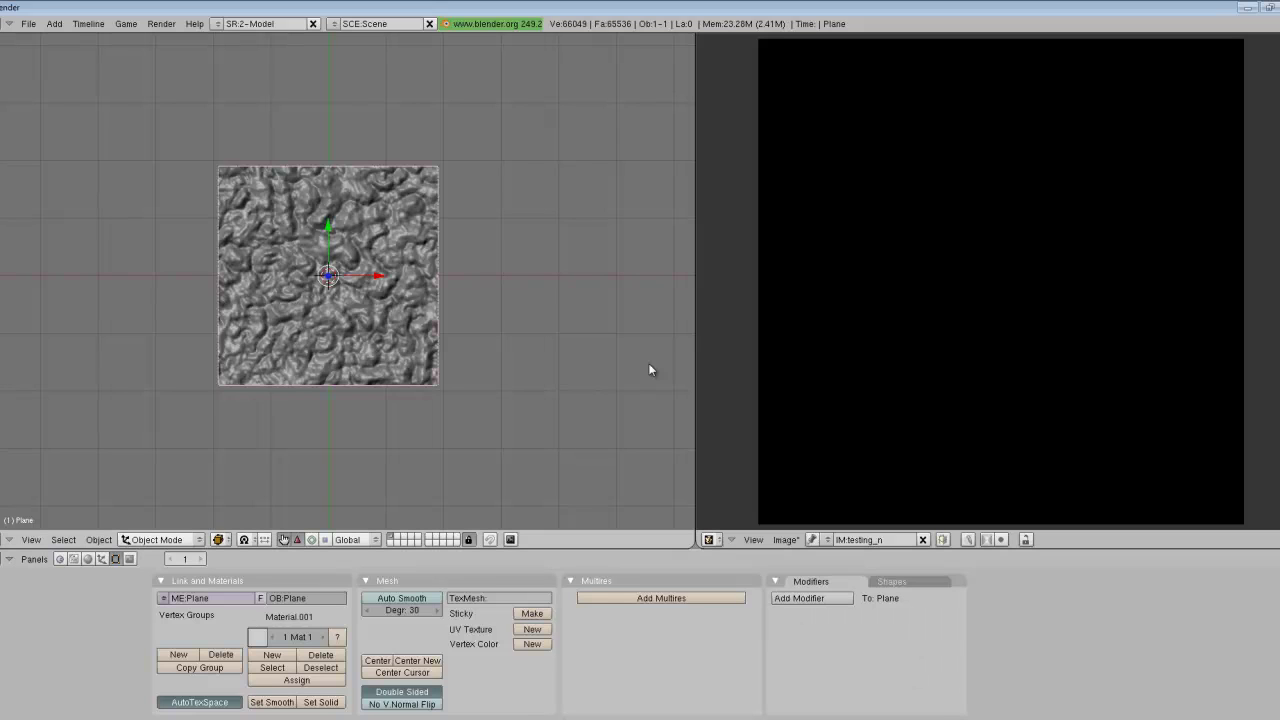
{"action": "key", "text": "Tab"}
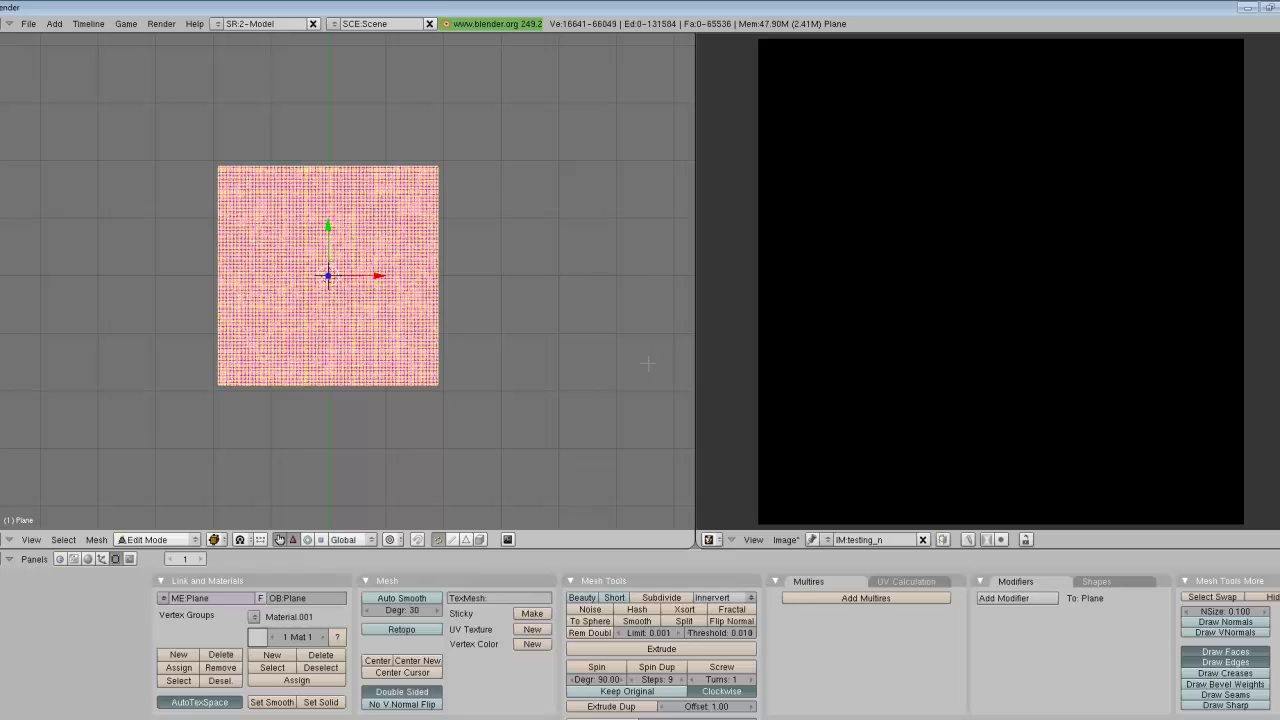
Step: Select all of the displaced plane's vertices, unwrap them onto the testing_n image and return to Object Mode
{"action": "key", "text": "a"}
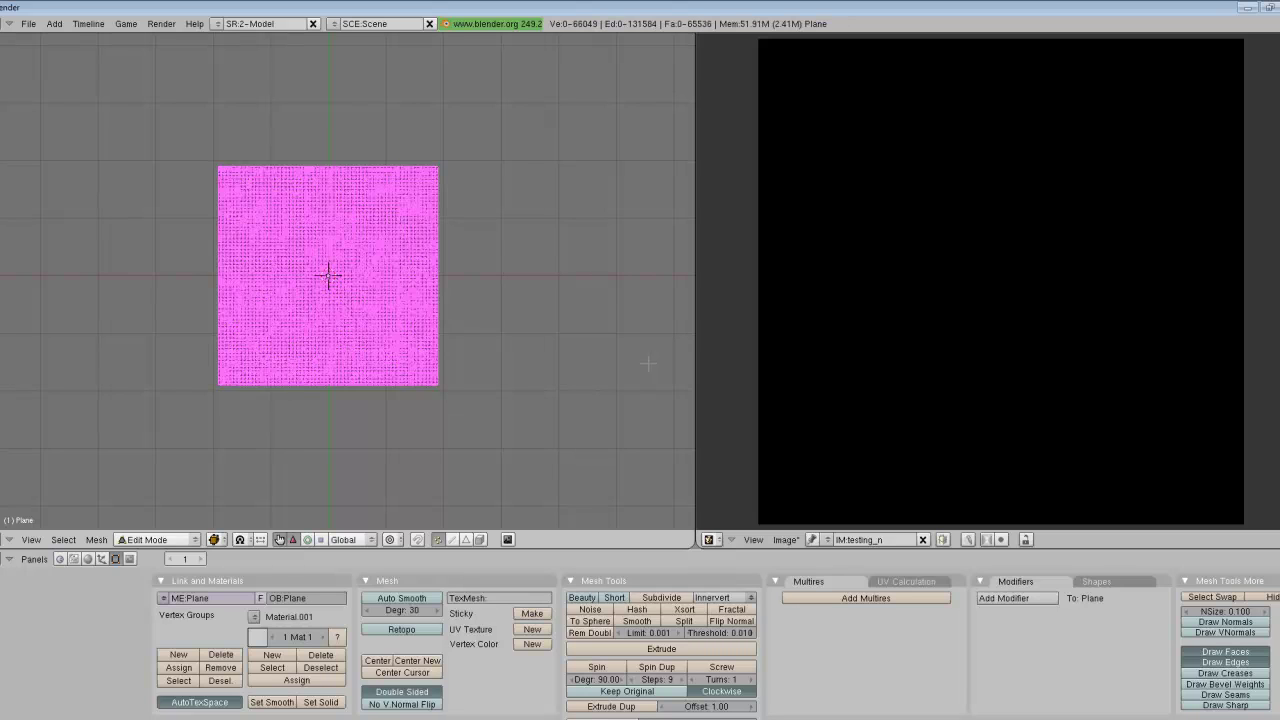
{"action": "key", "text": "a"}
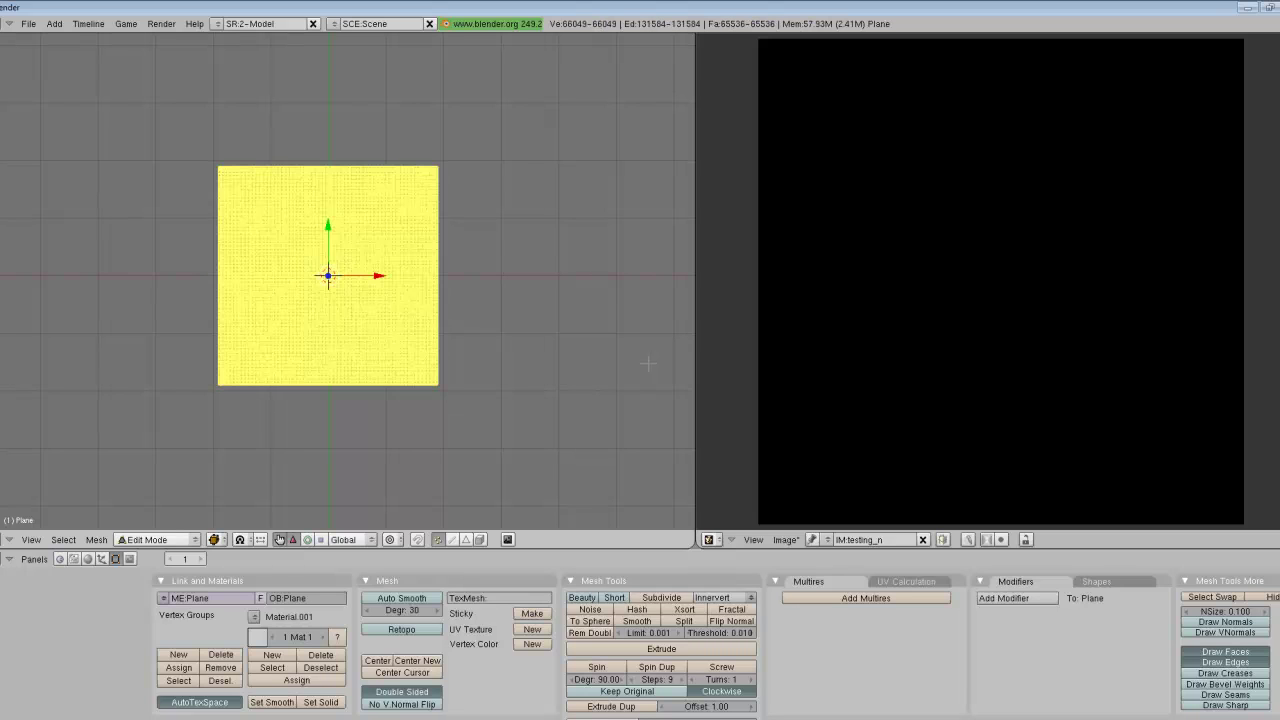
{"action": "key", "text": "u"}
{"action": "key", "text": "Escape"}
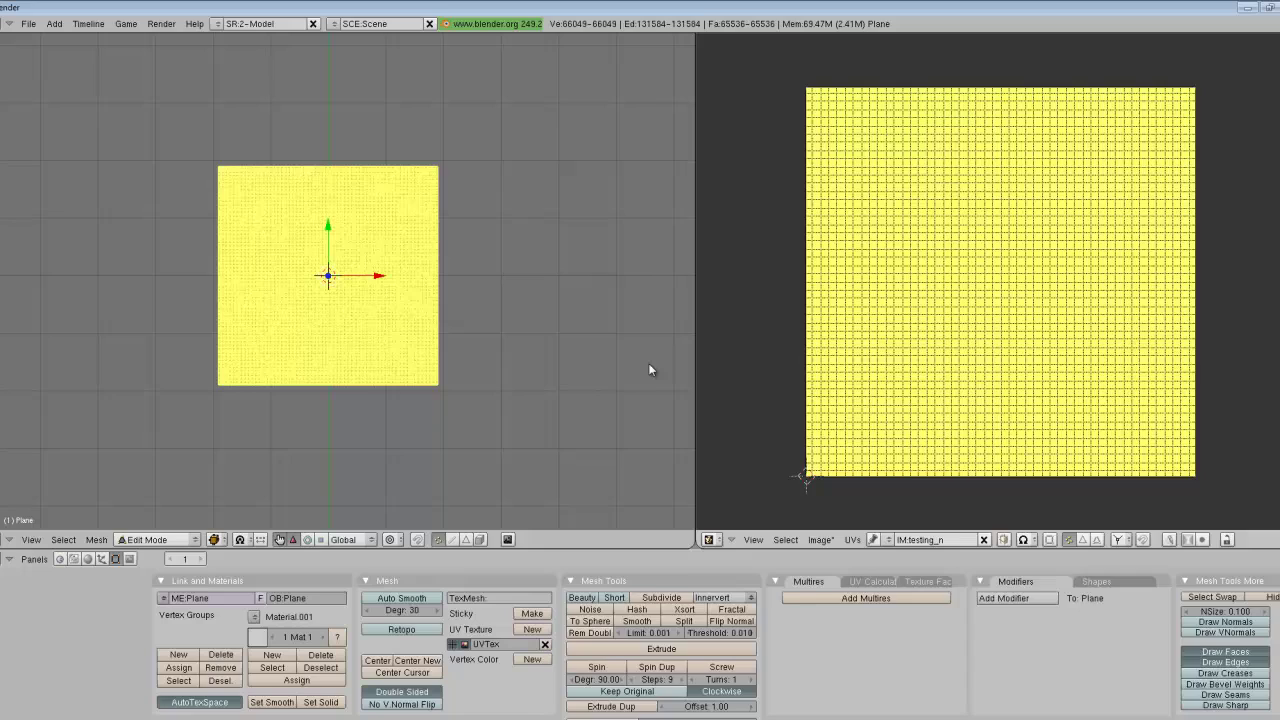
{"action": "key", "text": "Tab"}
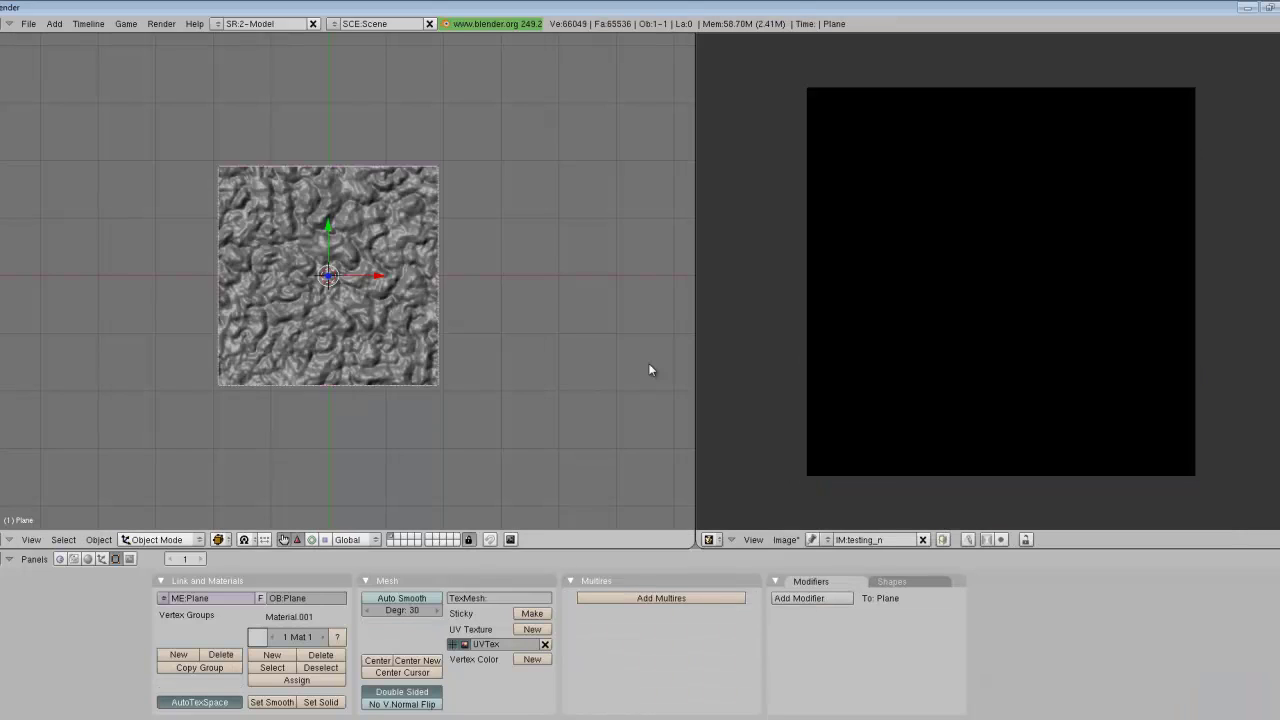
Step: Bake the plane's normals into the testing_n image
{"action": "key", "text": "ctrl+alt+b"}
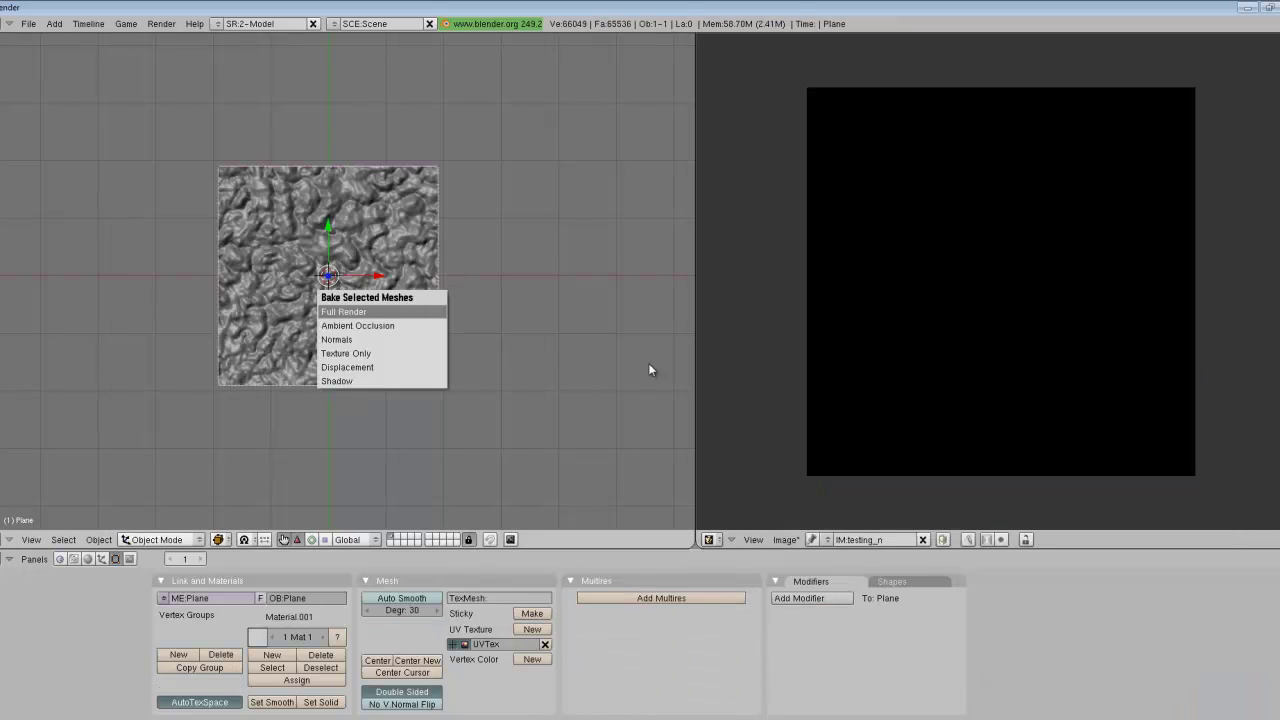
{"action": "key", "text": "Down"}
{"action": "key", "text": "Down"}
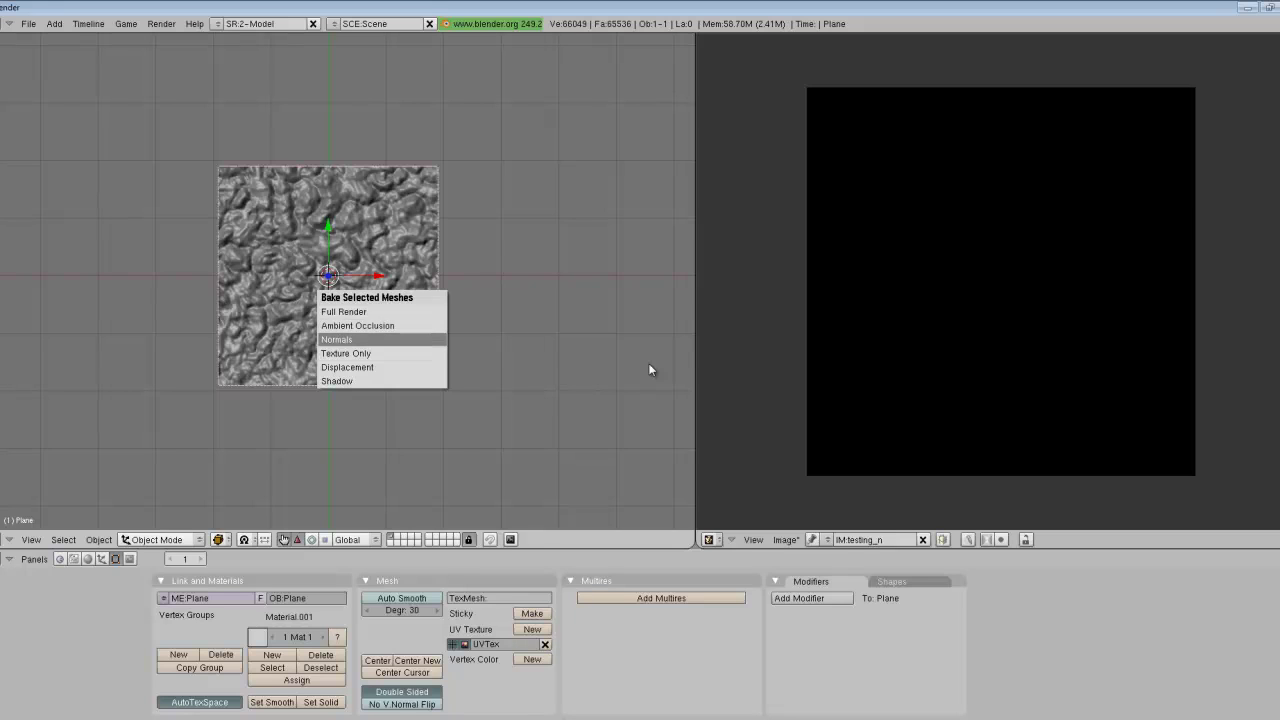
{"action": "key", "text": "Return"}
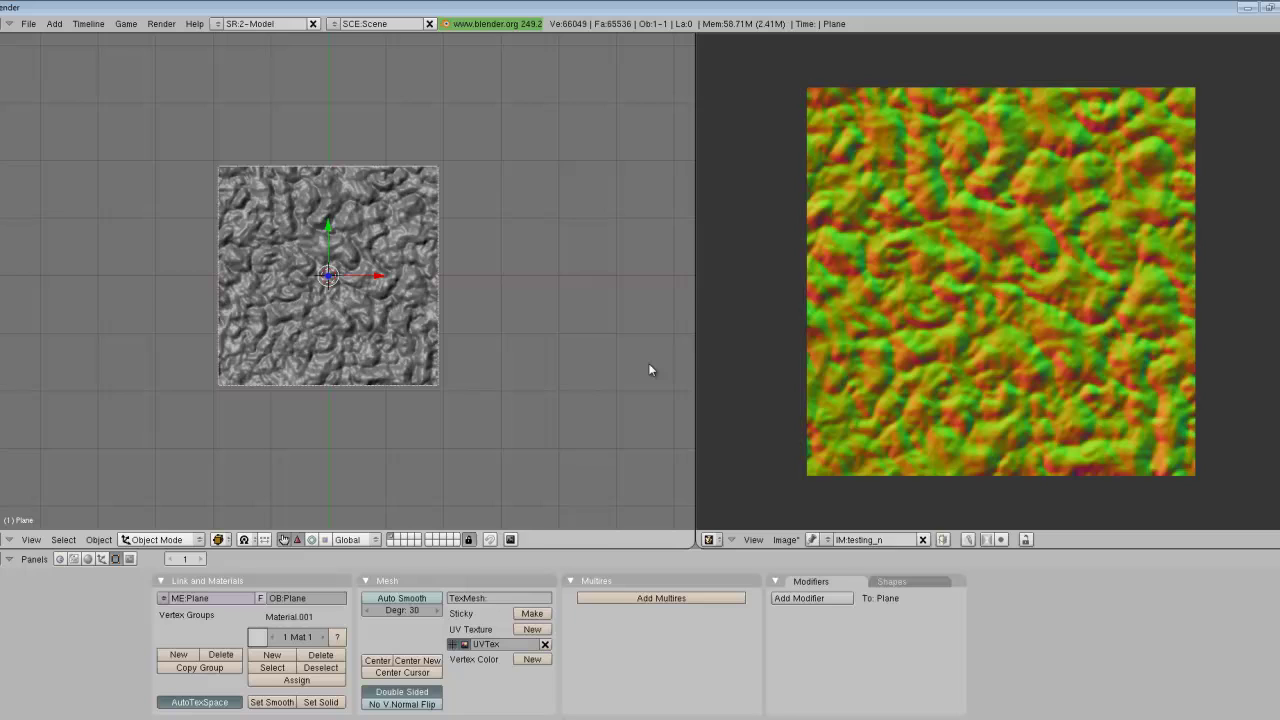
Step: Compare the baked image with the displaced plane, and delete the plane
{"action": "mouse_move", "coordinate": [1000, 281]}
{"action": "middle_mouse_down"}
{"action": "mouse_move", "coordinate": [1022, 289]}
{"action": "mouse_move", "coordinate": [970, 260]}
{"action": "mouse_move", "coordinate": [970, 272]}
{"action": "mouse_move", "coordinate": [1012, 285]}
{"action": "middle_mouse_up"}
{"action": "scroll", "coordinate": [970, 272], "scroll_direction": "up", "scroll_amount": 1}
{"action": "scroll", "coordinate": [1012, 285], "scroll_direction": "down", "scroll_amount": 1}
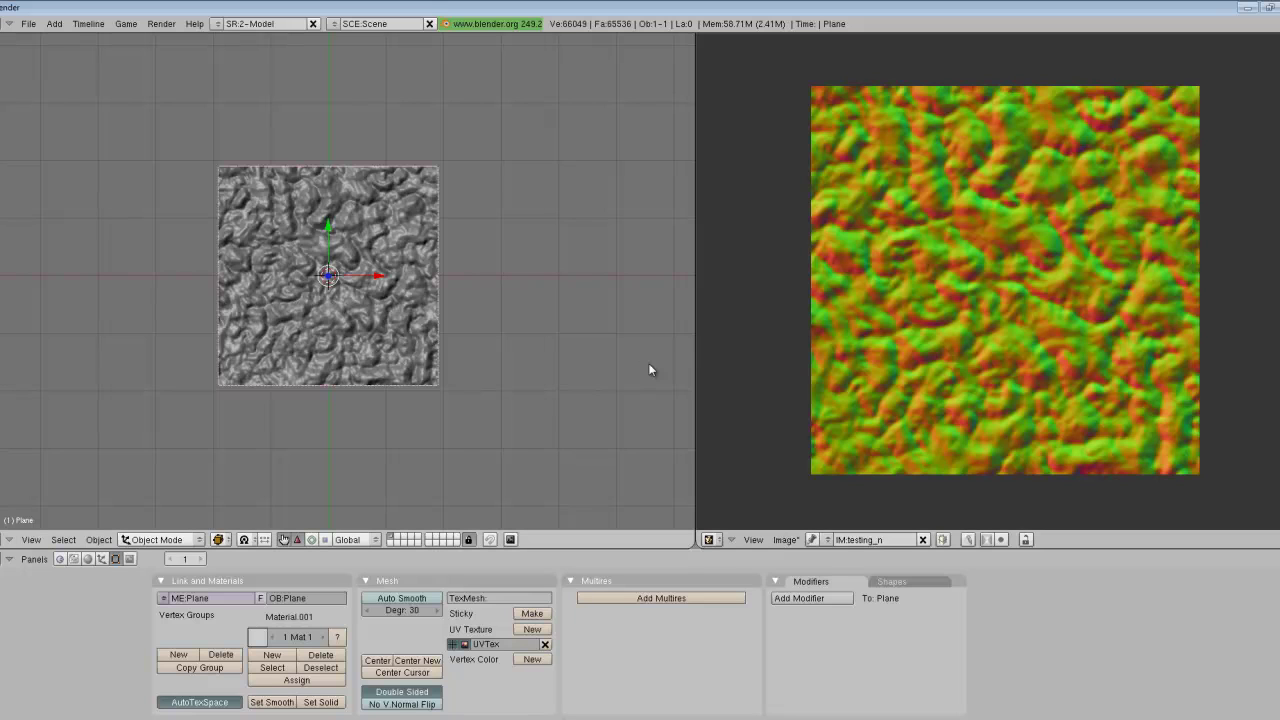
{"action": "scroll", "coordinate": [649, 370], "scroll_direction": "up", "scroll_amount": 3}
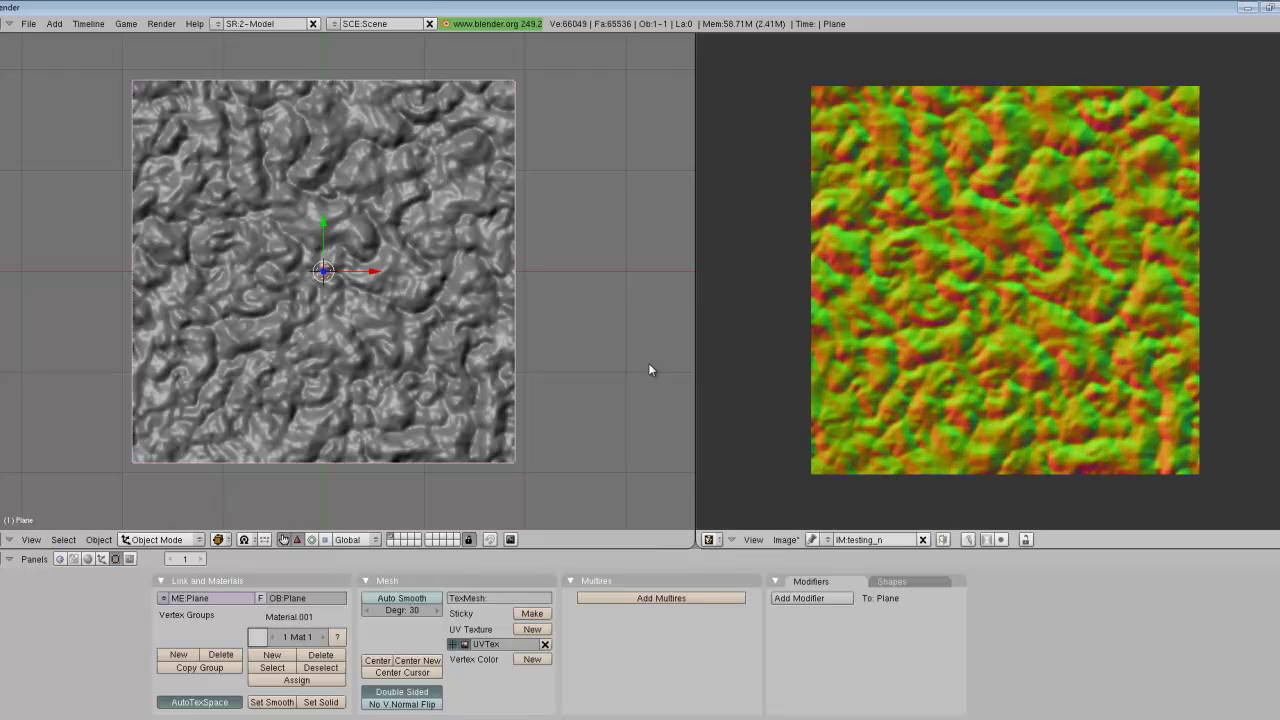
{"action": "scroll", "coordinate": [649, 370], "scroll_direction": "down", "scroll_amount": 2}
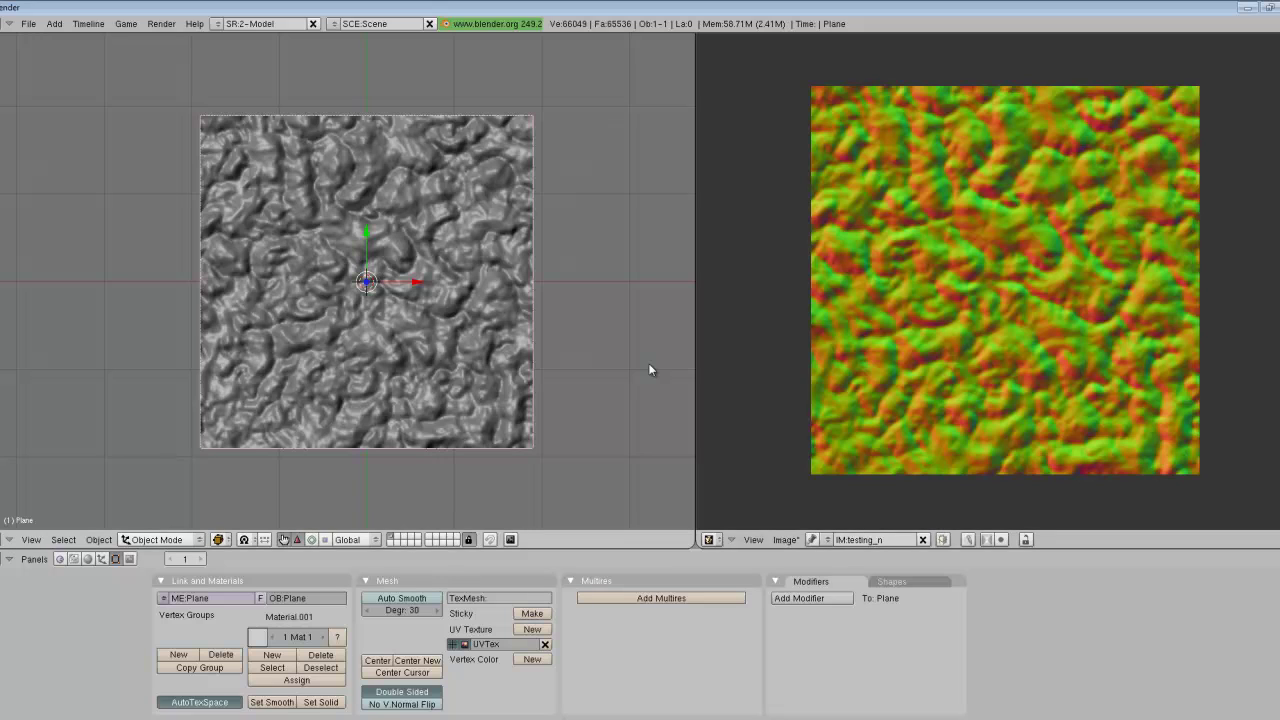
{"action": "key", "text": "x"}
{"action": "key", "text": "Return"}
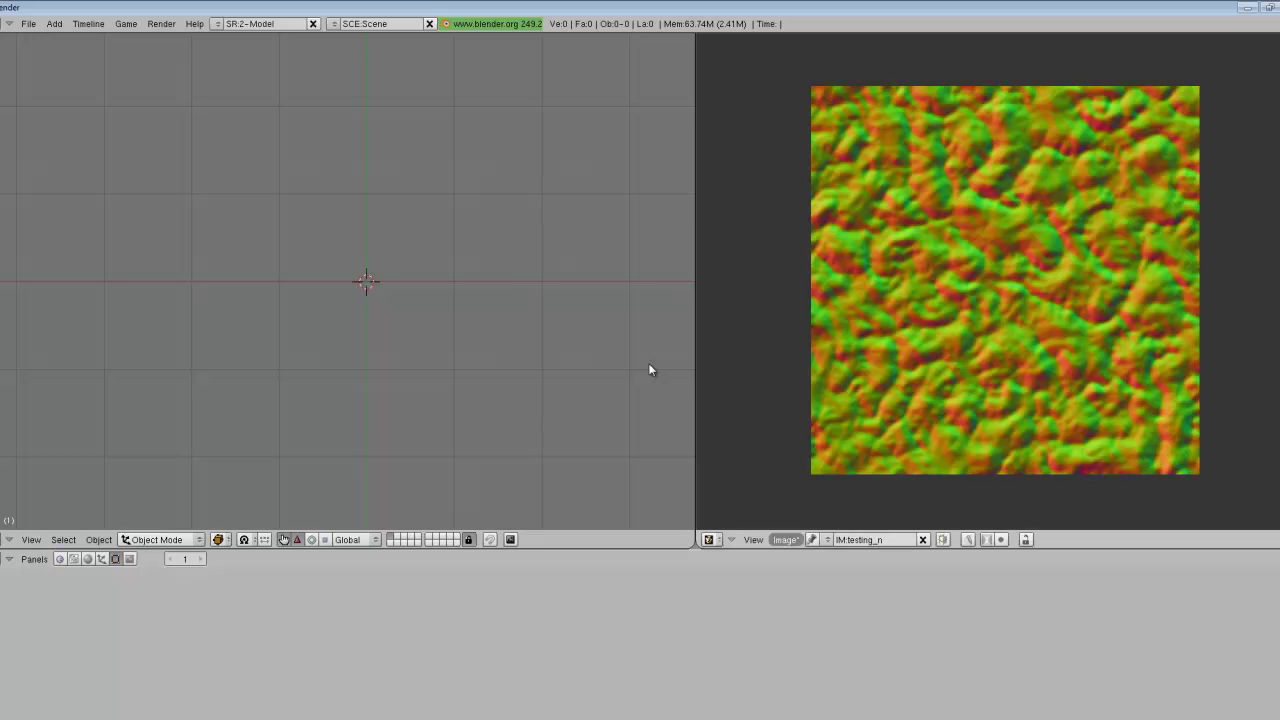
Step: Save the baked image to the Desktop as a JPEG file named testing_n.jpg
{"action": "left_click", "coordinate": [786, 540]}
{"action": "left_click", "coordinate": [800, 451]}
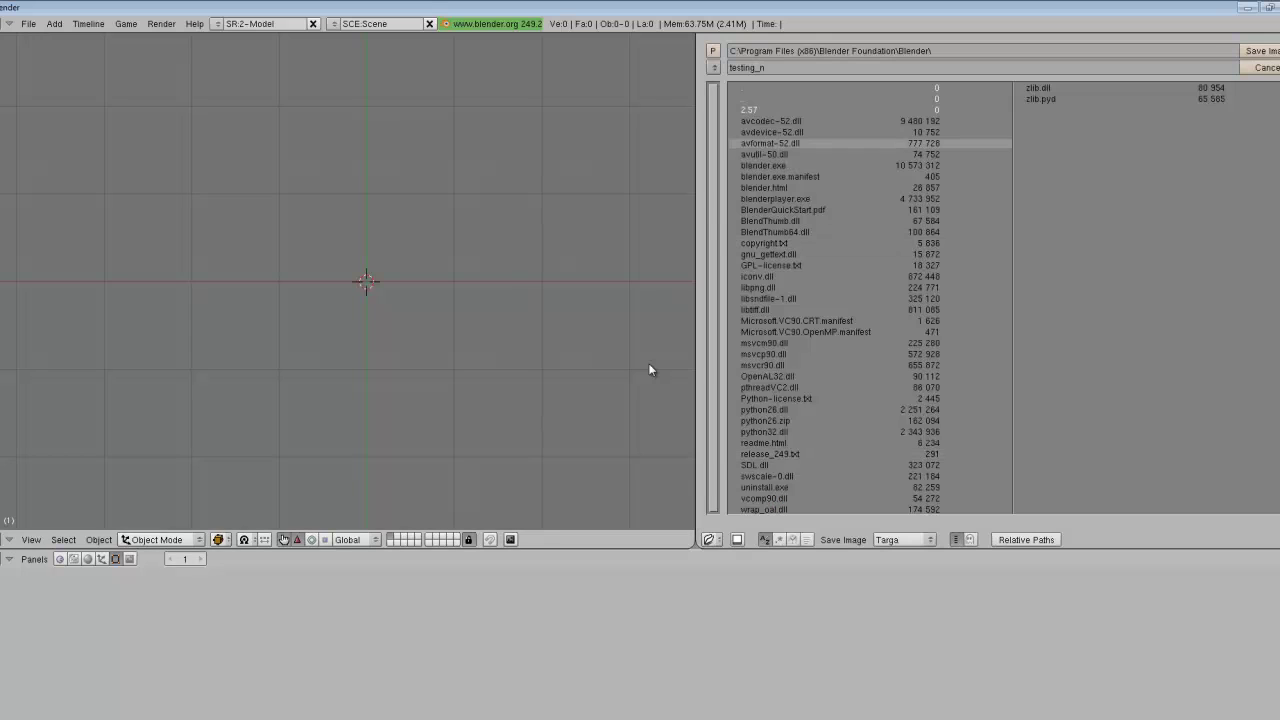
{"action": "left_click", "coordinate": [713, 68]}
{"action": "left_click", "coordinate": [785, 192]}
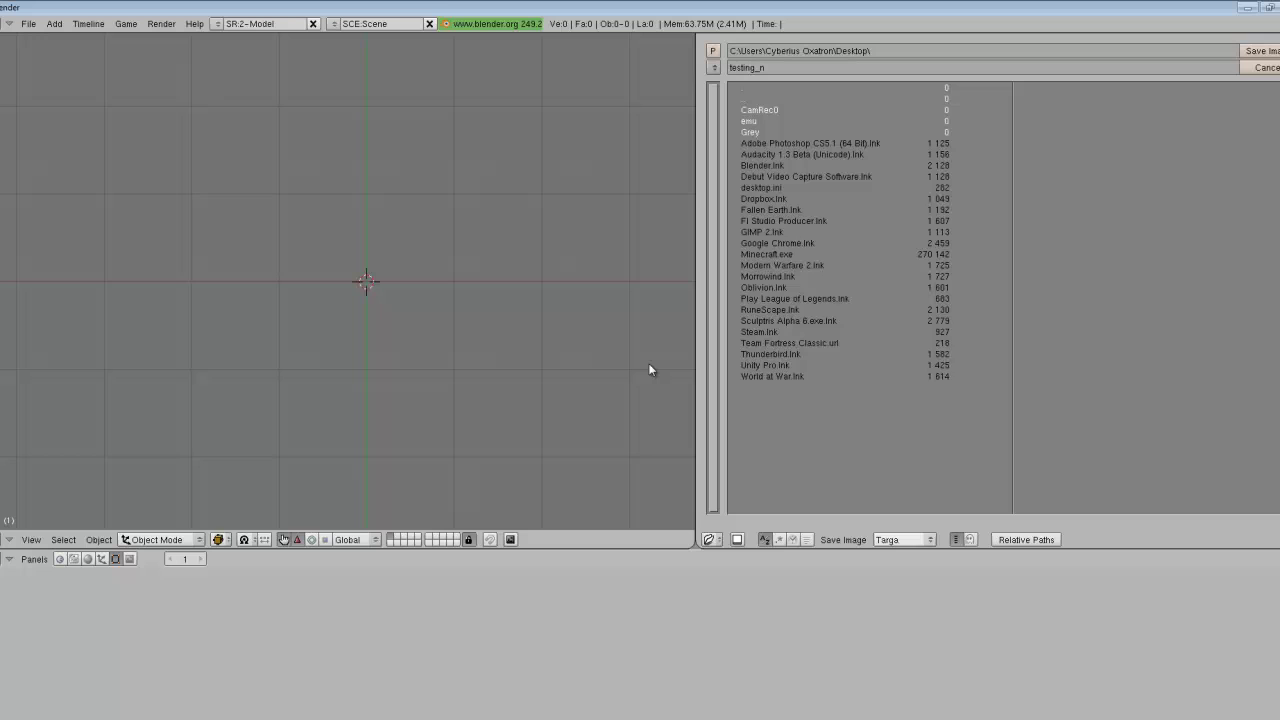
{"action": "left_click", "coordinate": [904, 540]}
{"action": "left_click", "coordinate": [904, 470]}
{"action": "left_click", "coordinate": [1262, 51]}
Step: Add a new plane at the centre and scale it up to a little over twice its size
{"action": "key", "text": "space"}
{"action": "mouse_move", "coordinate": [320, 294]}
{"action": "mouse_move", "coordinate": [388, 294]}
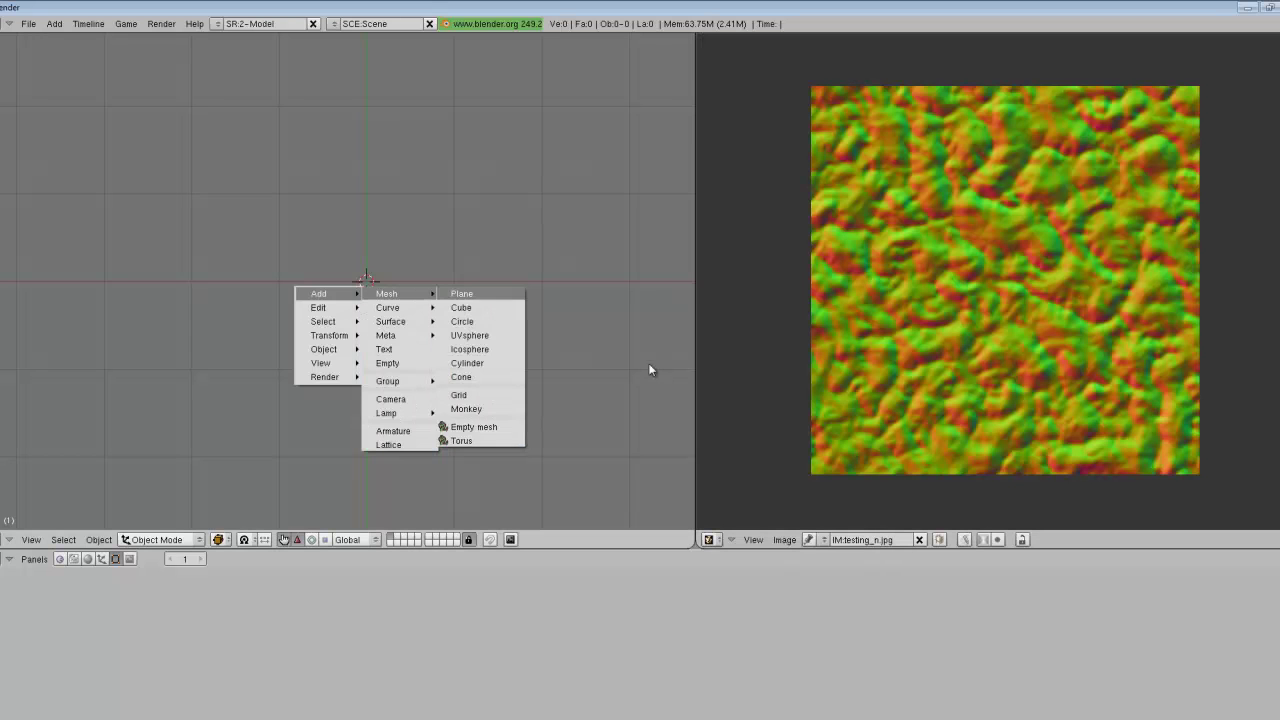
{"action": "key", "text": "Return"}
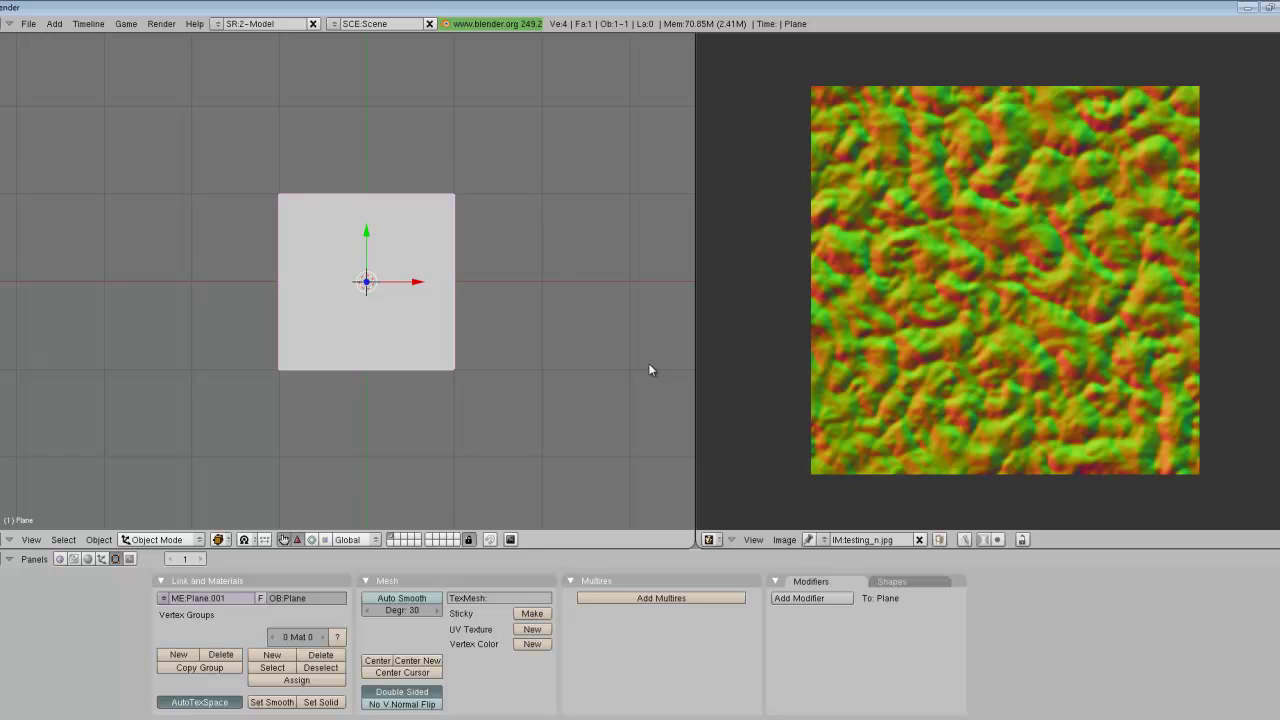
{"action": "key", "text": "s"}
{"action": "left_click", "coordinate": [650, 367]}
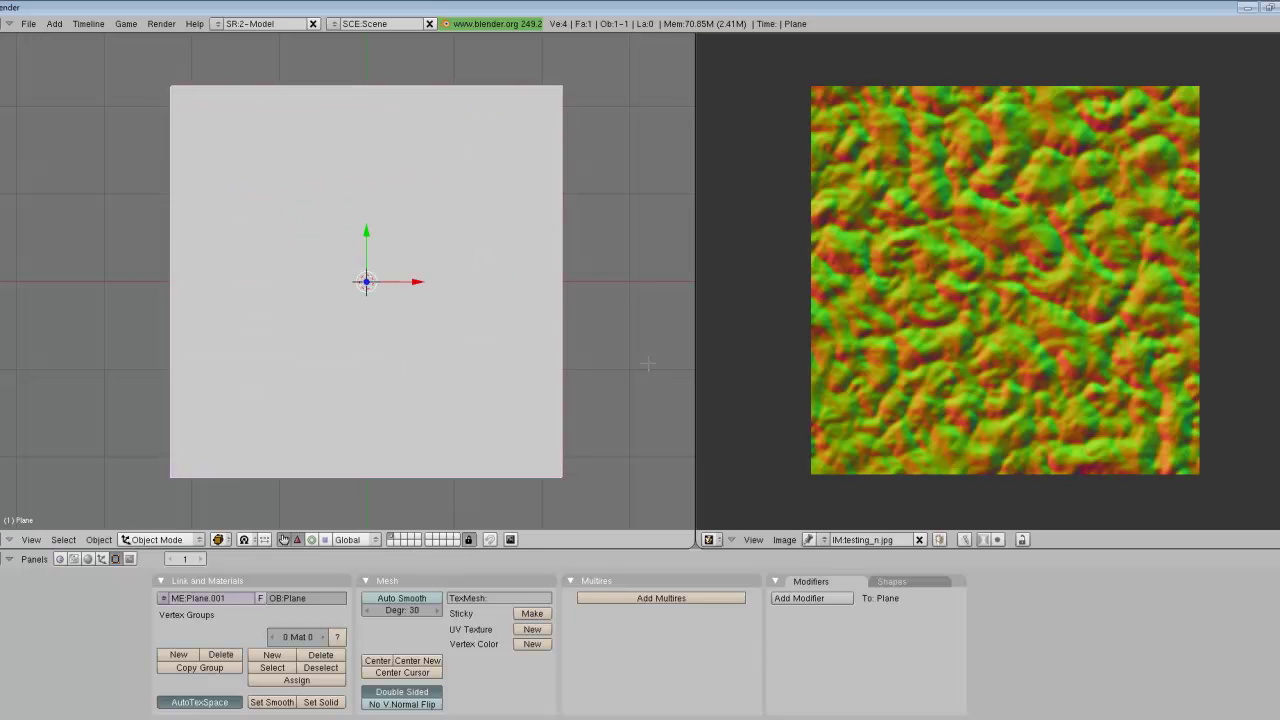
Step: Unwrap the new plane so it fills the testing_n.jpg image, and return to Object Mode
{"action": "key", "text": "Tab"}
{"action": "key", "text": "u"}
{"action": "key", "text": "Return"}
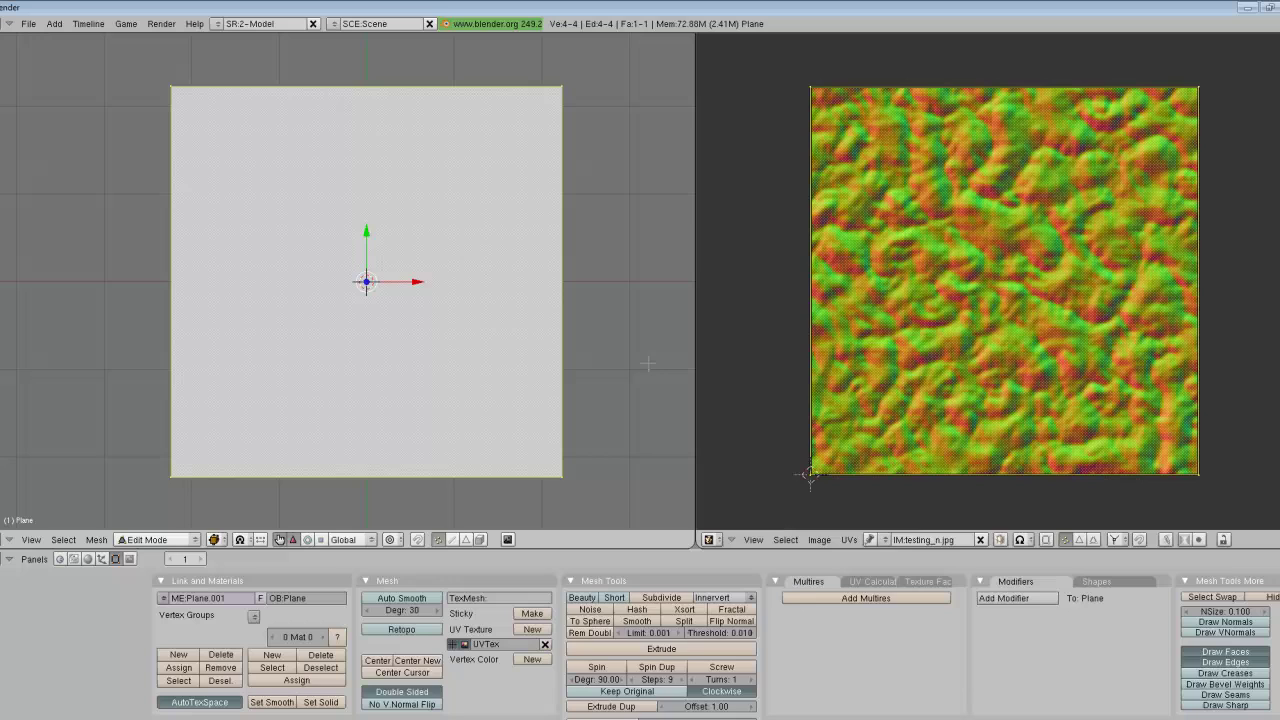
{"action": "key", "text": "Tab"}
Step: Show the plane with the Textured draw type from the top, and enable Blender GLSL Materials
{"action": "left_click", "coordinate": [220, 540]}
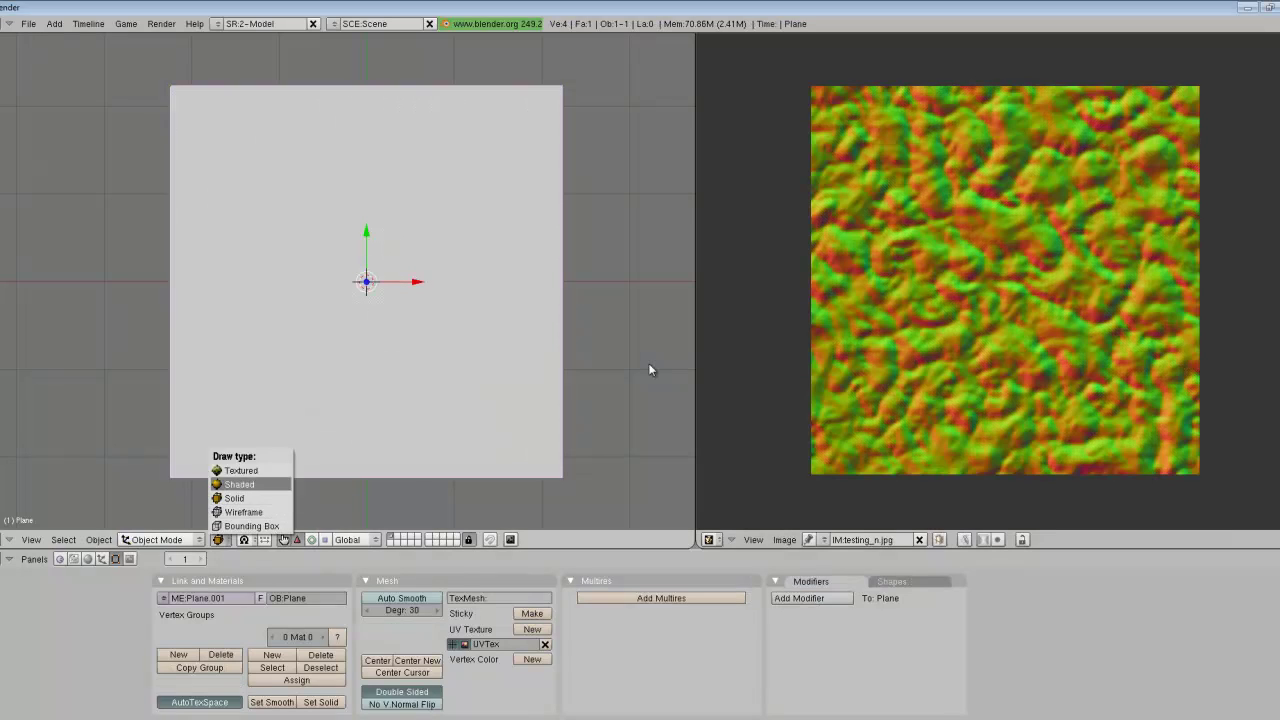
{"action": "left_click", "coordinate": [245, 470]}
{"action": "key", "text": "a"}
{"action": "middle_click_drag", "start_coordinate": [650, 370], "coordinate": [650, 320]}
{"action": "key", "text": "a"}
{"action": "left_click", "coordinate": [31, 540]}
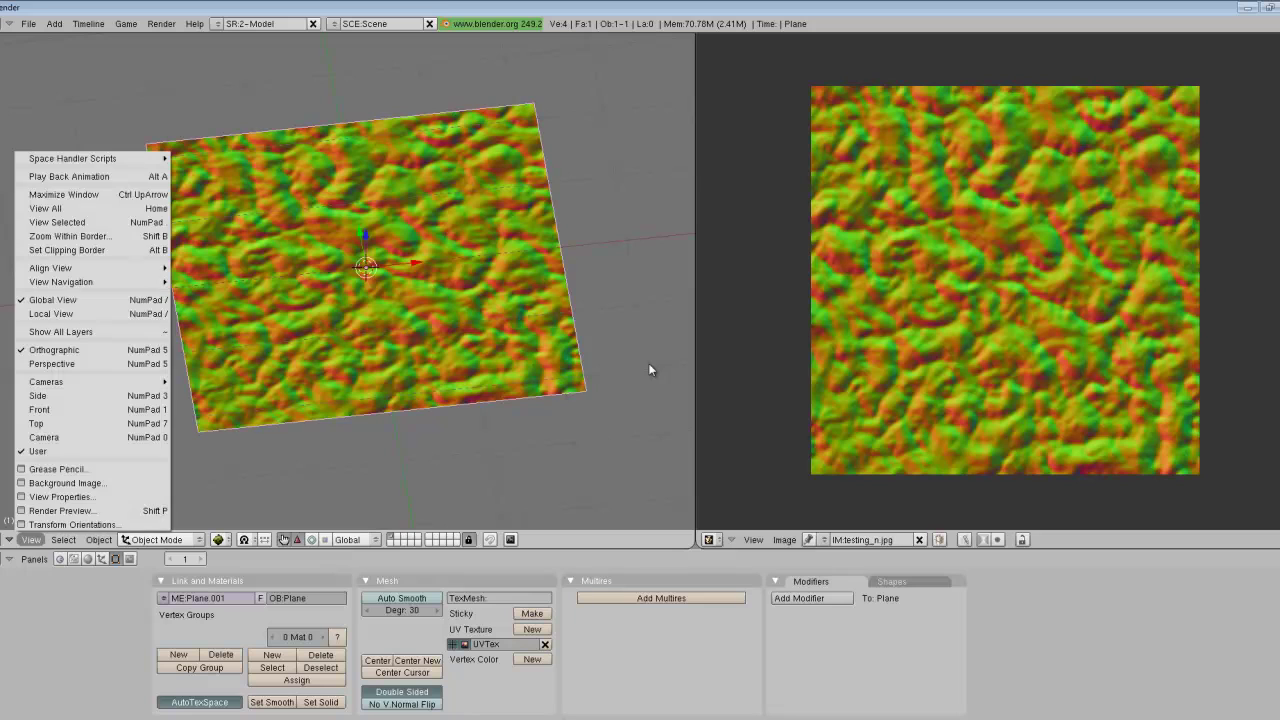
{"action": "key", "text": "Return"}
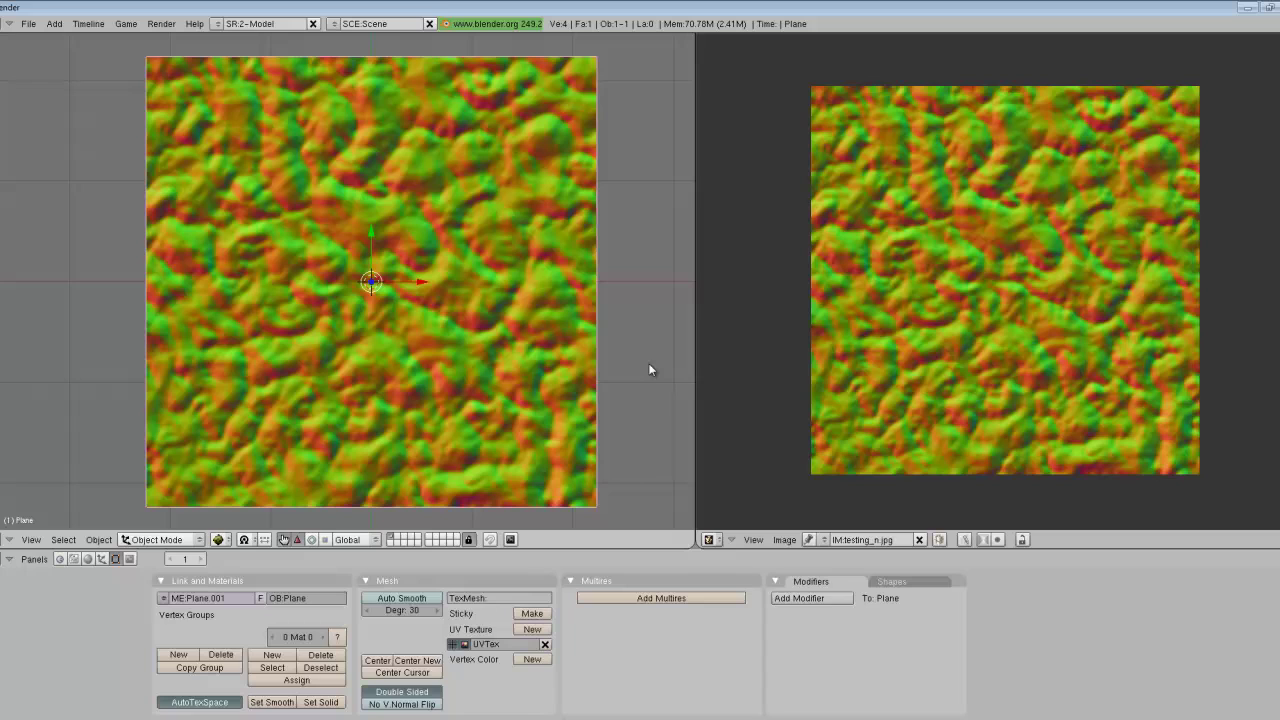
{"action": "left_click", "coordinate": [126, 24]}
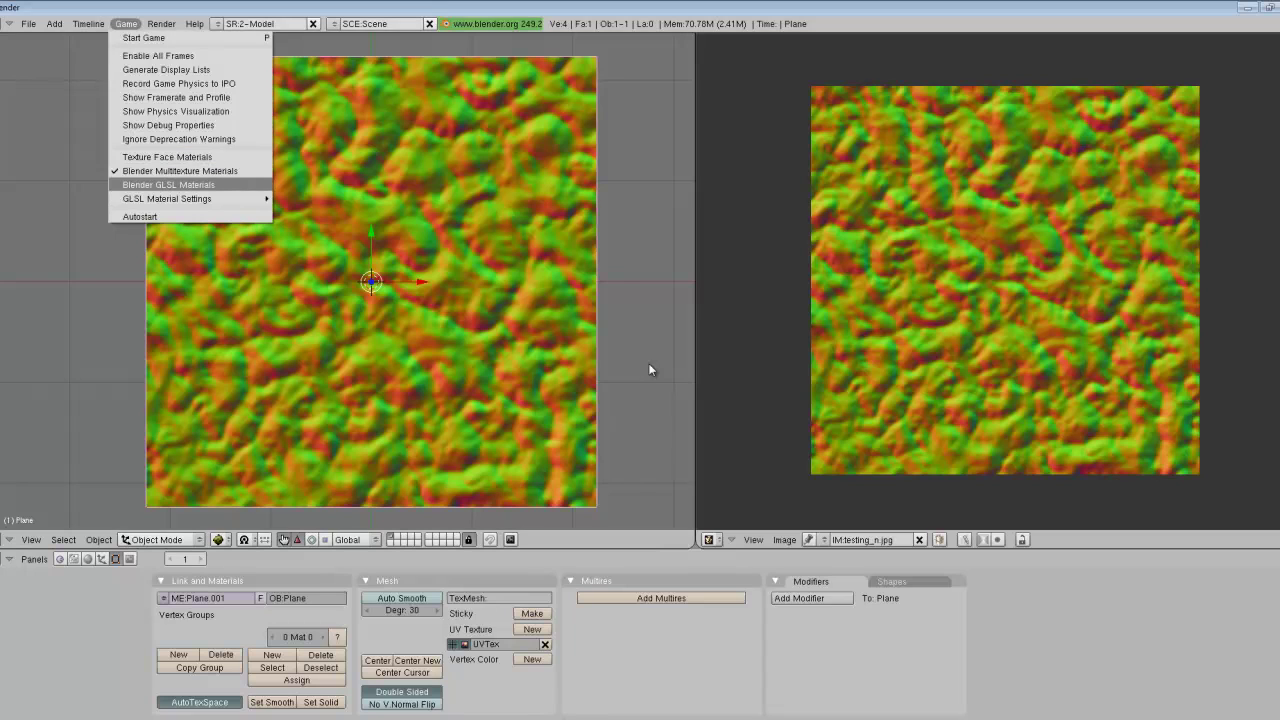
{"action": "key", "text": "Return"}
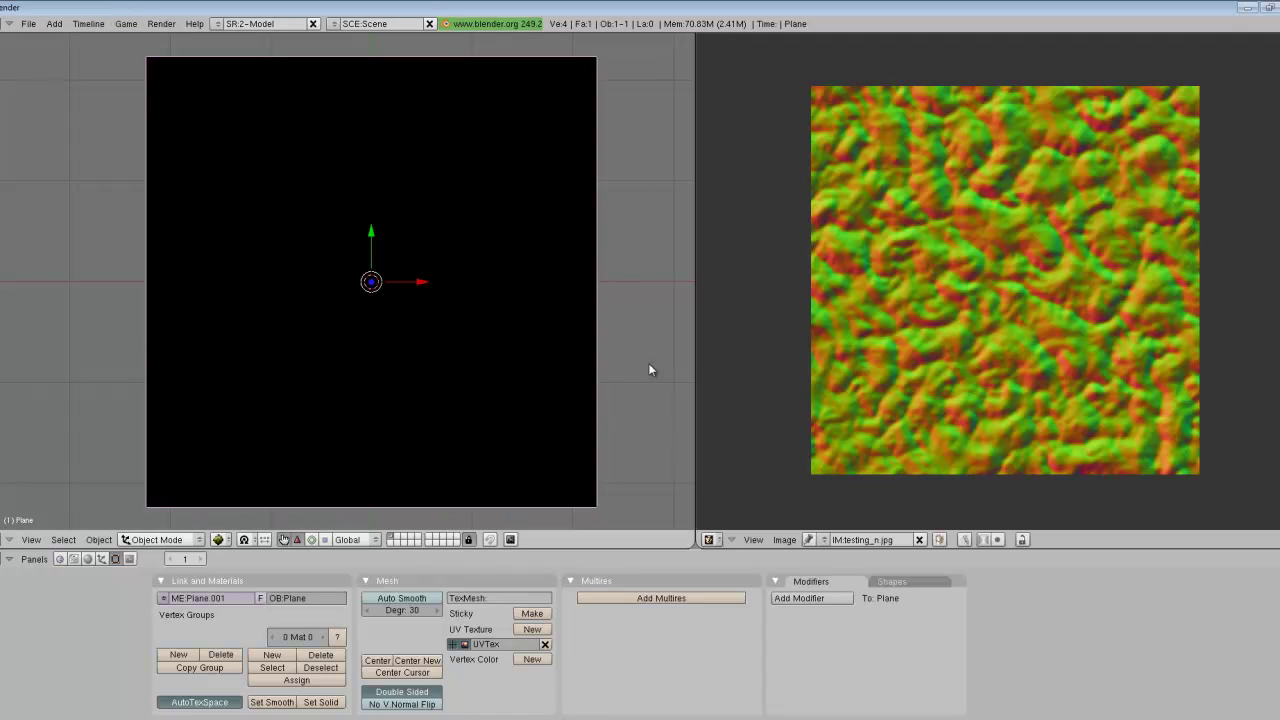
Step: Add a lamp at the plane's centre and raise it well above the plane along the Z axis
{"action": "key", "text": "space"}
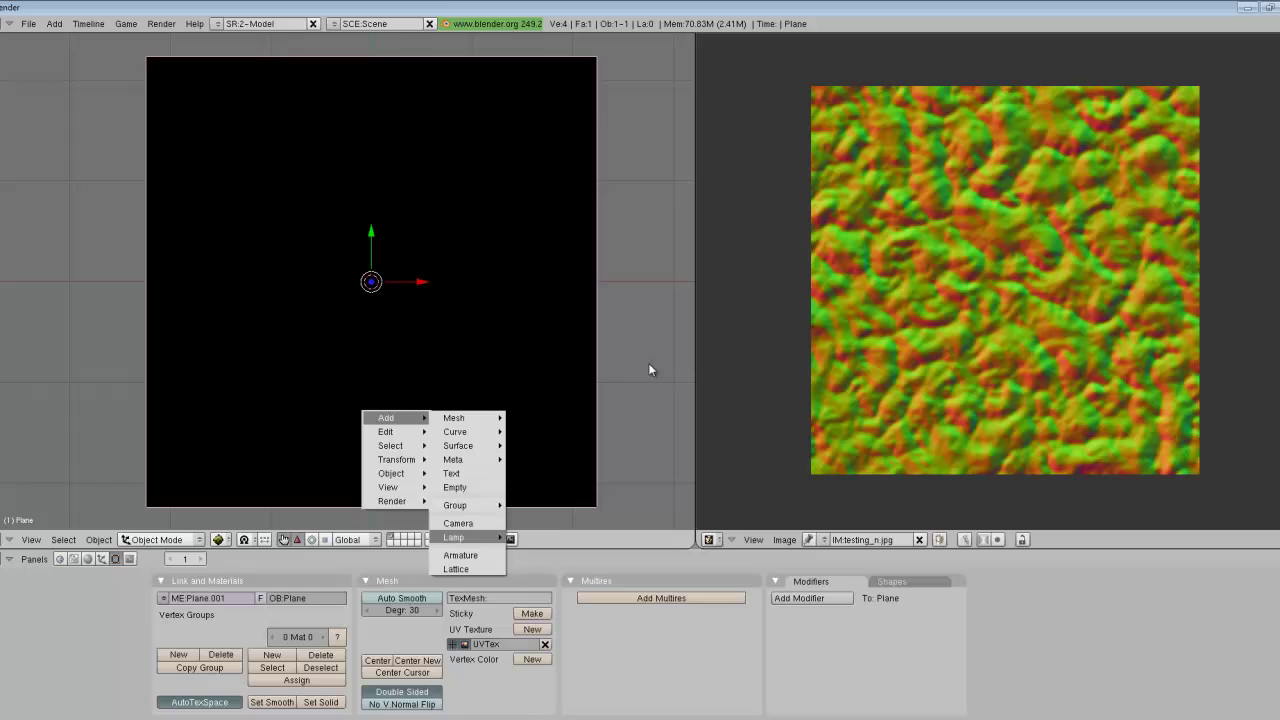
{"action": "left_click", "coordinate": [528, 537]}
{"action": "middle_click_drag", "start_coordinate": [520, 440], "coordinate": [590, 365]}
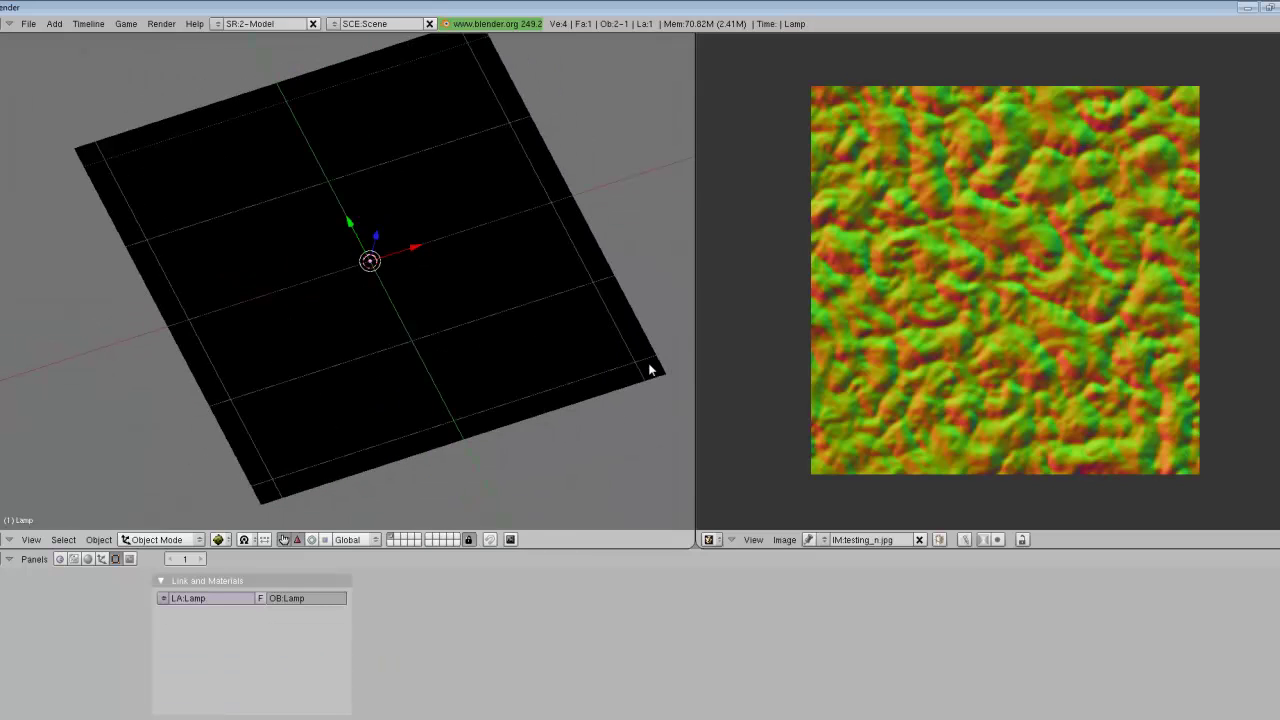
{"action": "left_click_drag", "start_coordinate": [375, 235], "coordinate": [417, 52]}
{"action": "scroll", "coordinate": [650, 370], "scroll_direction": "down", "scroll_amount": 2}
{"action": "middle_click_drag", "start_coordinate": [650, 370], "coordinate": [680, 300]}
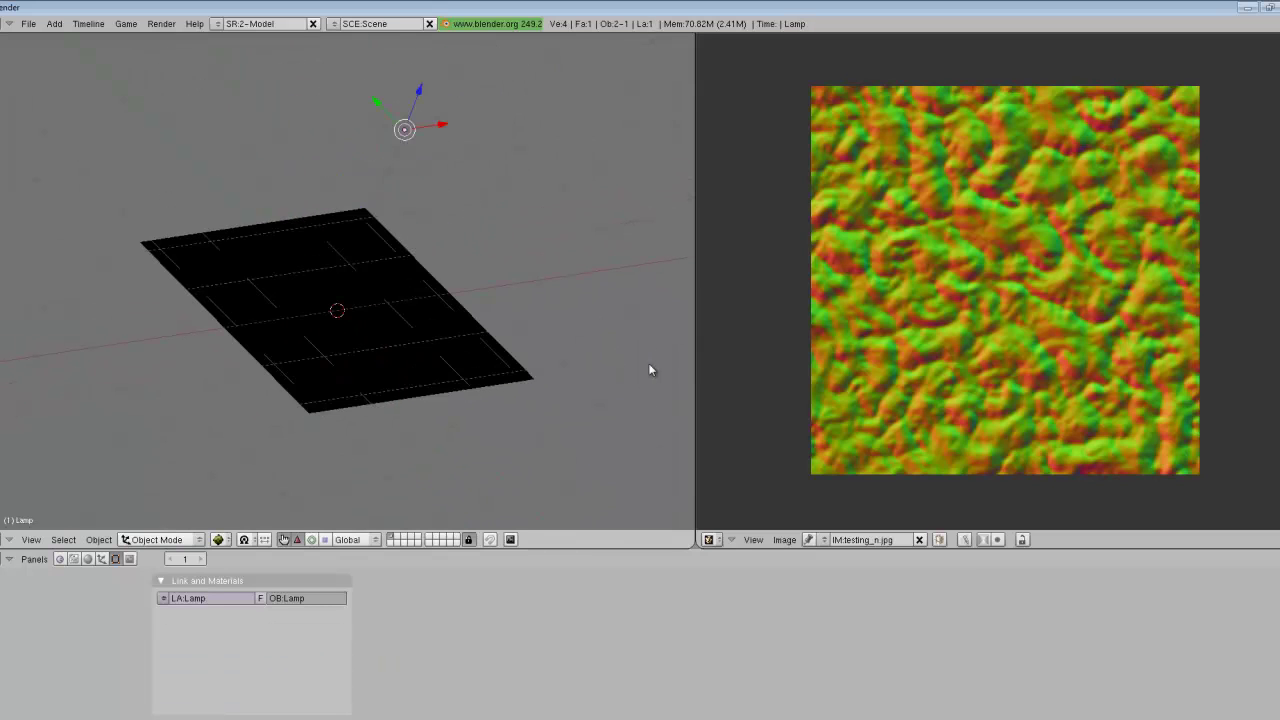
Step: Give the plane a new material with a texture of type Image that uses testing_n.jpg
{"action": "right_click", "coordinate": [400, 325]}
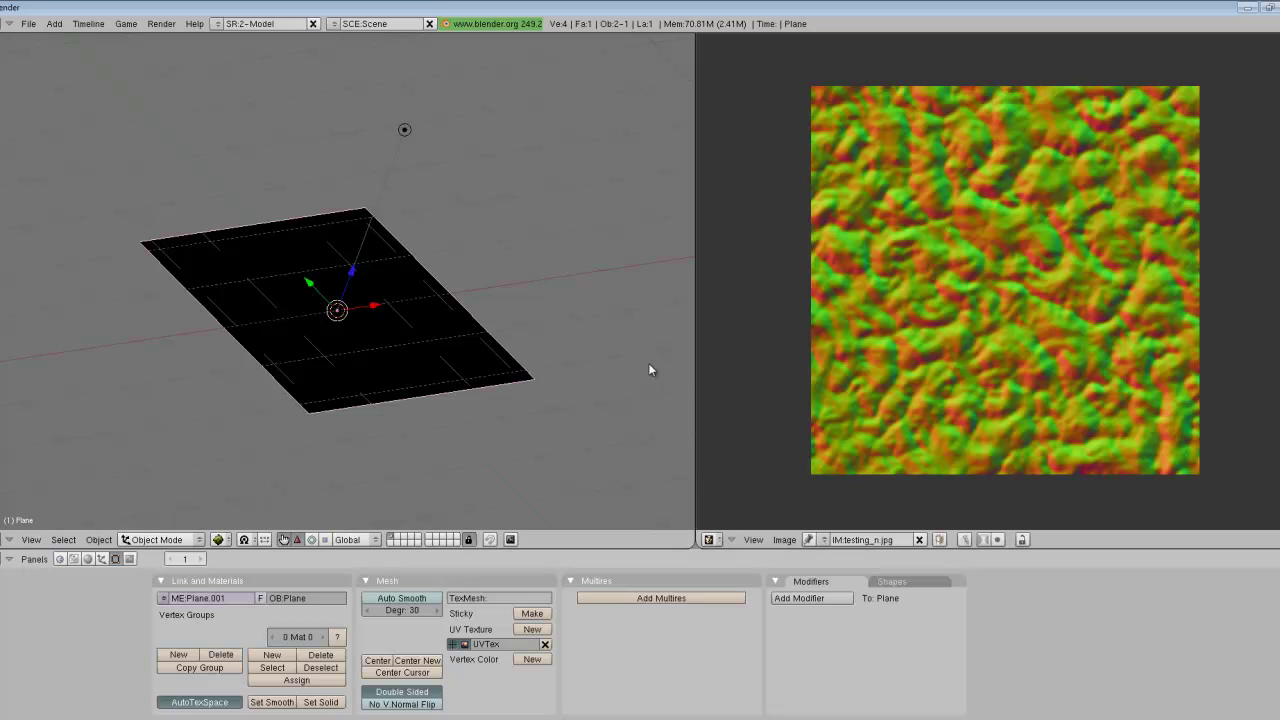
{"action": "left_click", "coordinate": [101, 559]}
{"action": "left_click", "coordinate": [88, 559]}
{"action": "key", "text": "F5"}
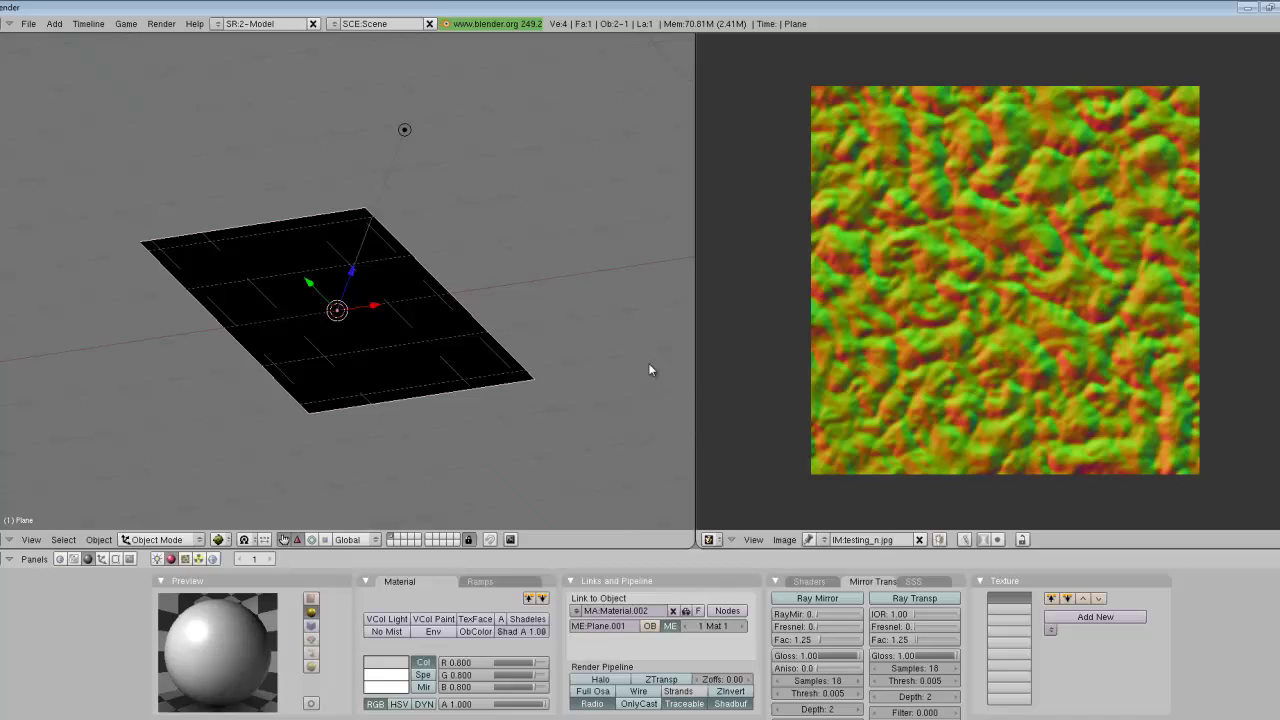
{"action": "key", "text": "F6"}
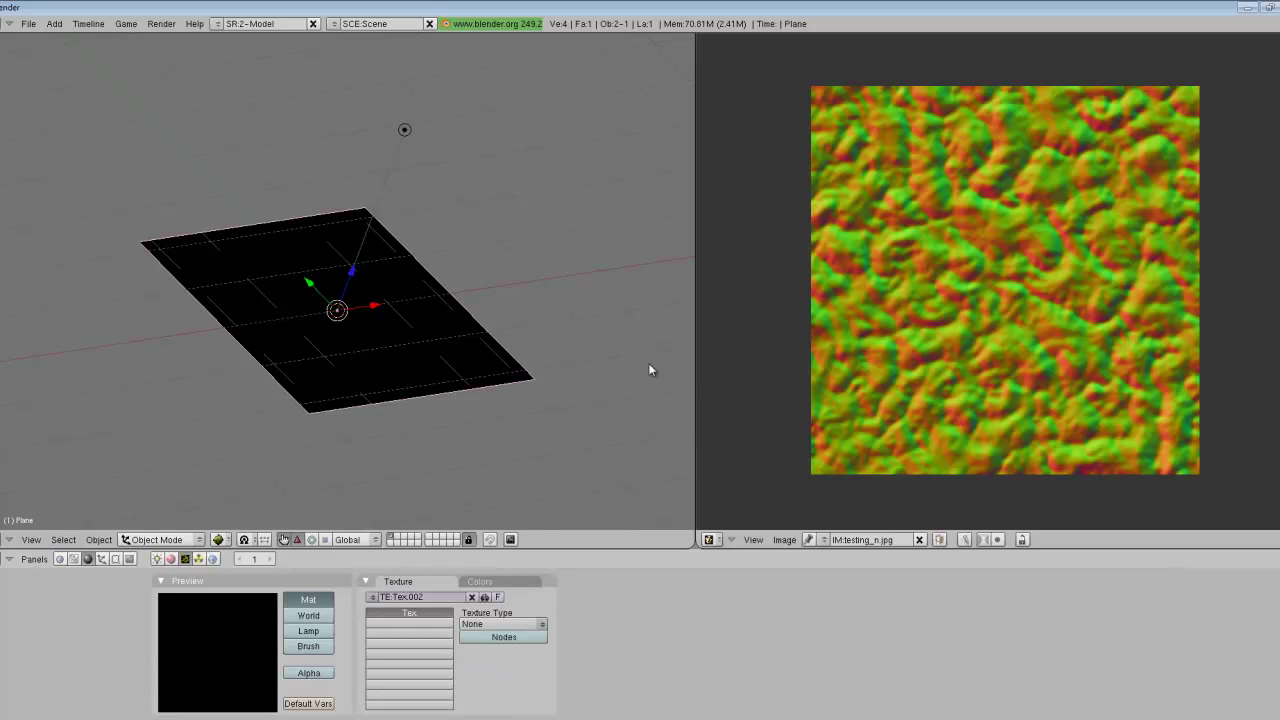
{"action": "left_click", "coordinate": [503, 624]}
{"action": "left_click", "coordinate": [503, 599]}
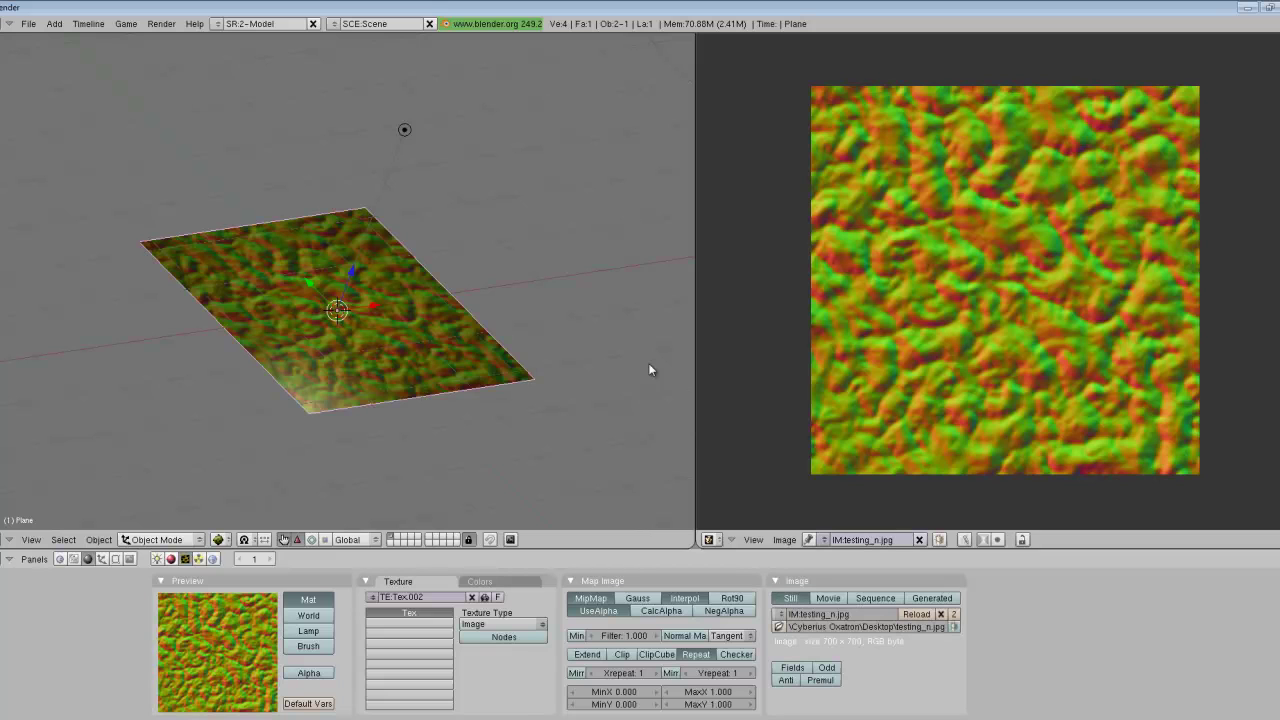
Step: Map the material's image texture by UV coordinates and show its Map To settings
{"action": "key", "text": "F5"}
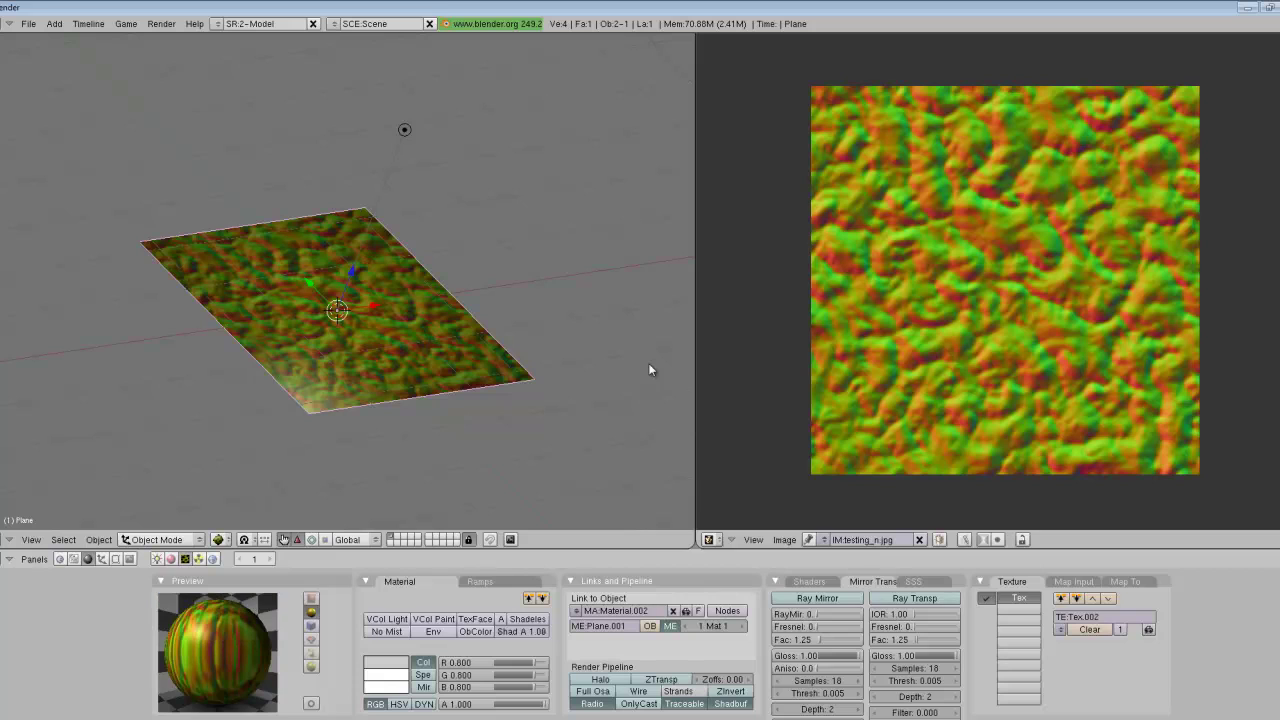
{"action": "key", "text": "F6"}
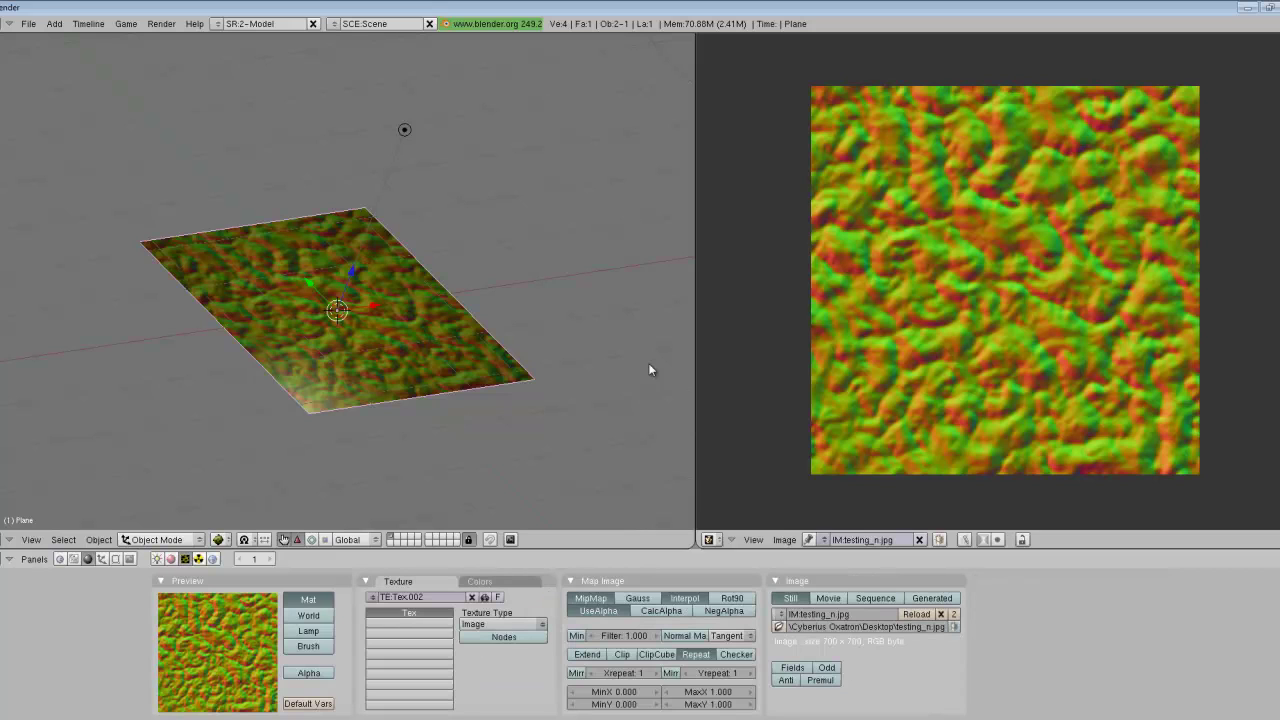
{"action": "key", "text": "F5"}
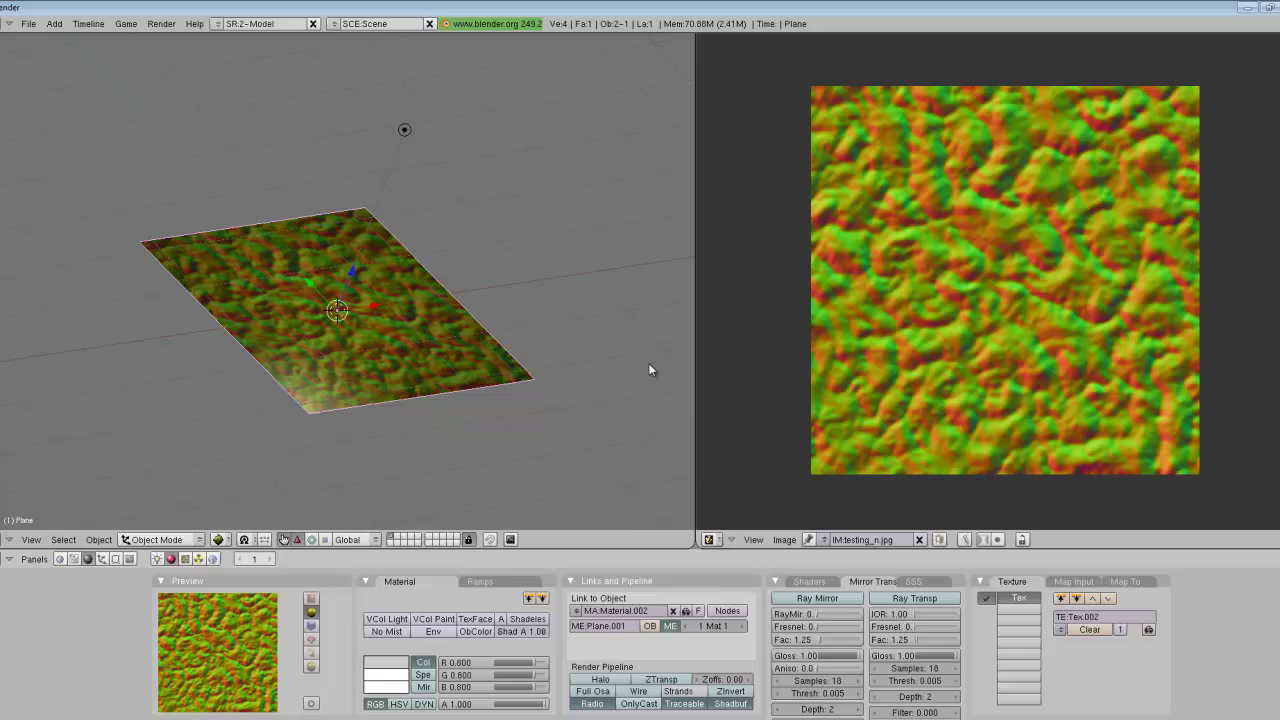
{"action": "left_click", "coordinate": [1074, 581]}
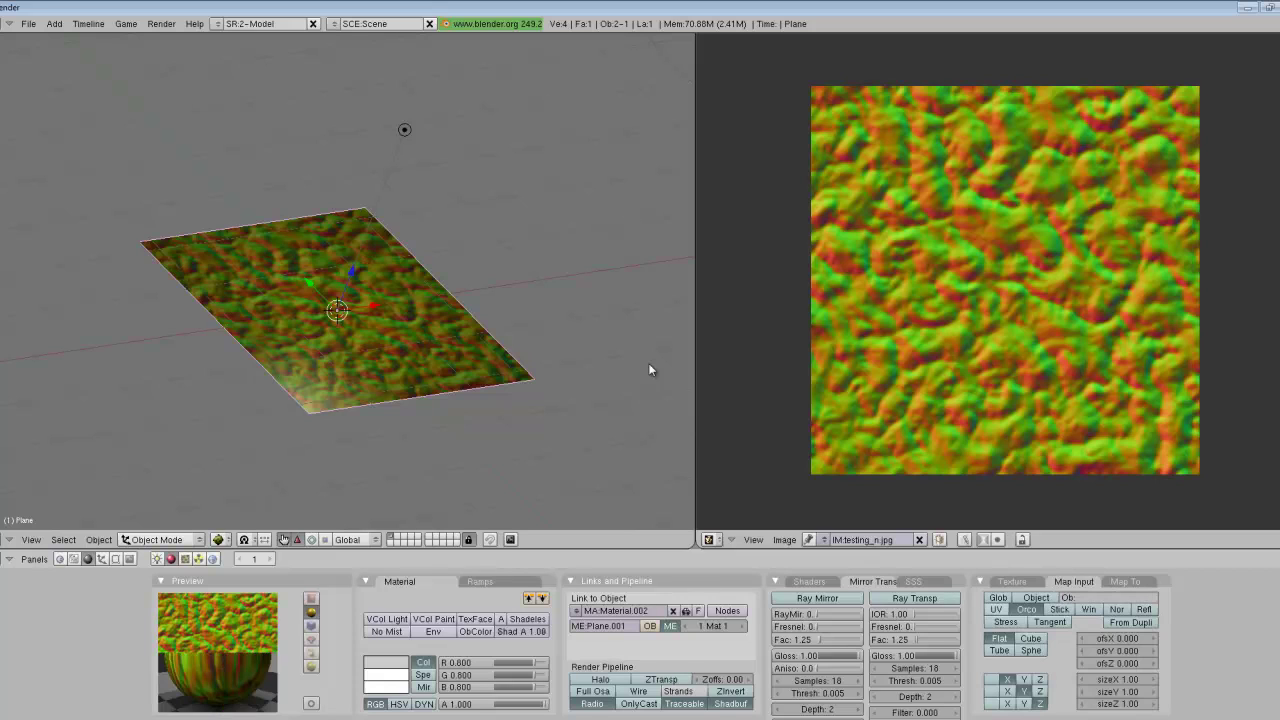
{"action": "key", "text": "F5"}
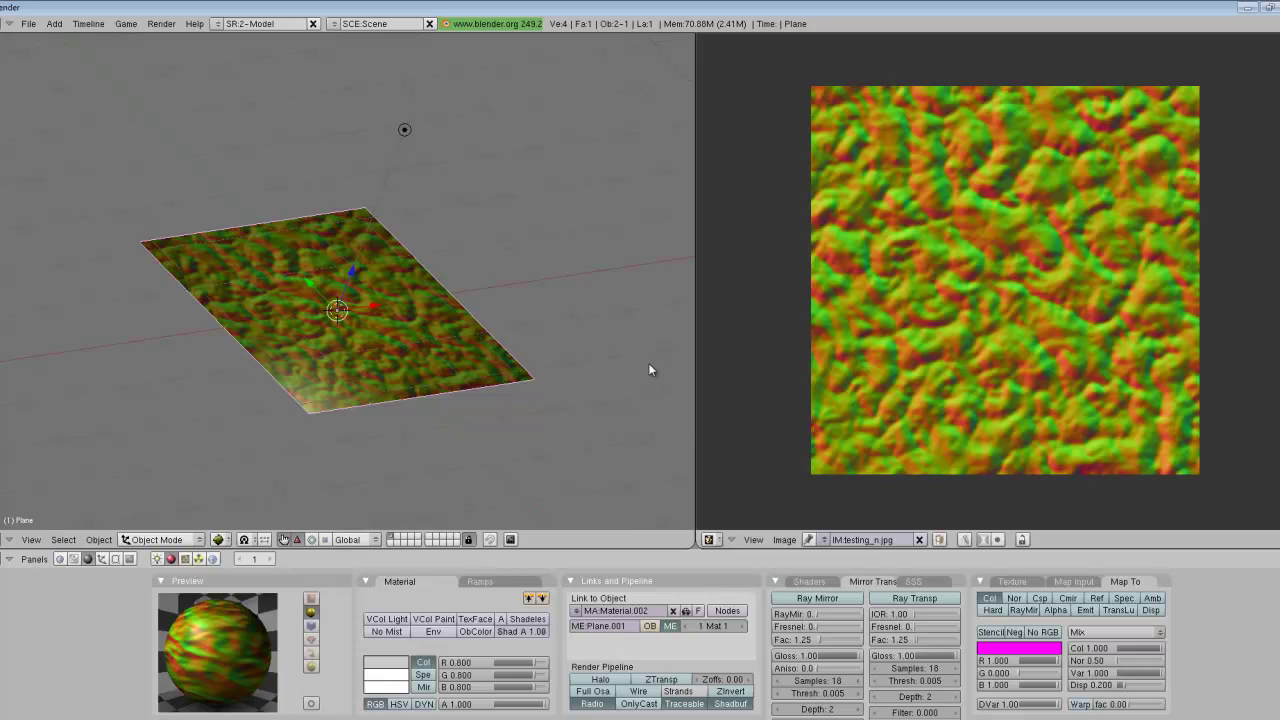
Step: Add a second Image texture using testing_n.jpg in the next texture channel and enable its Normal Map option with Tangent space
{"action": "key", "text": "F6"}
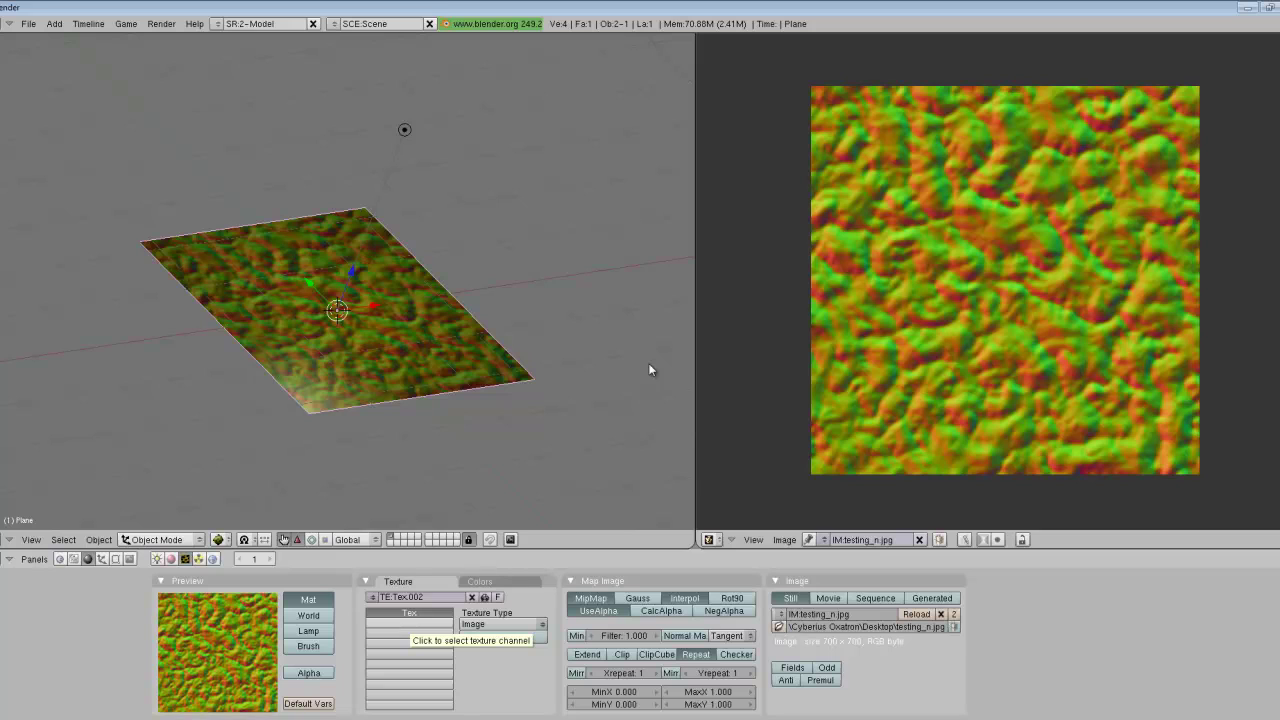
{"action": "left_click", "coordinate": [409, 623]}
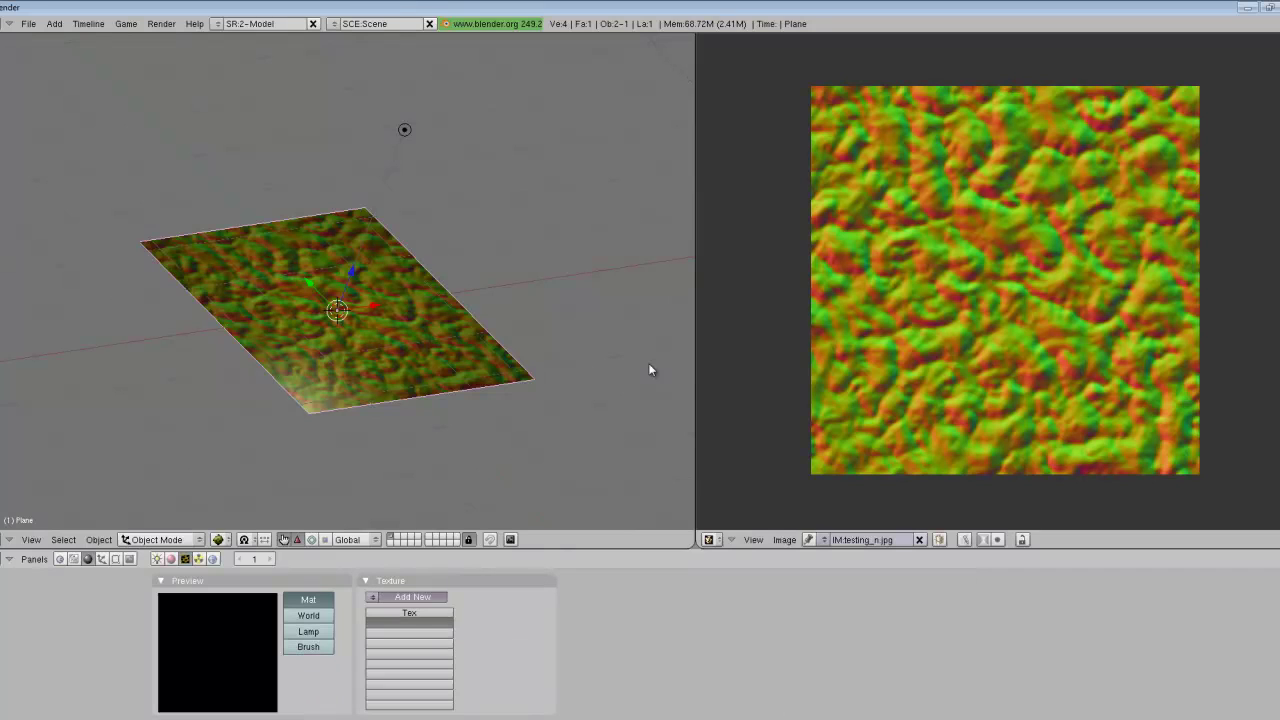
{"action": "left_click", "coordinate": [422, 597]}
{"action": "left_click", "coordinate": [503, 624]}
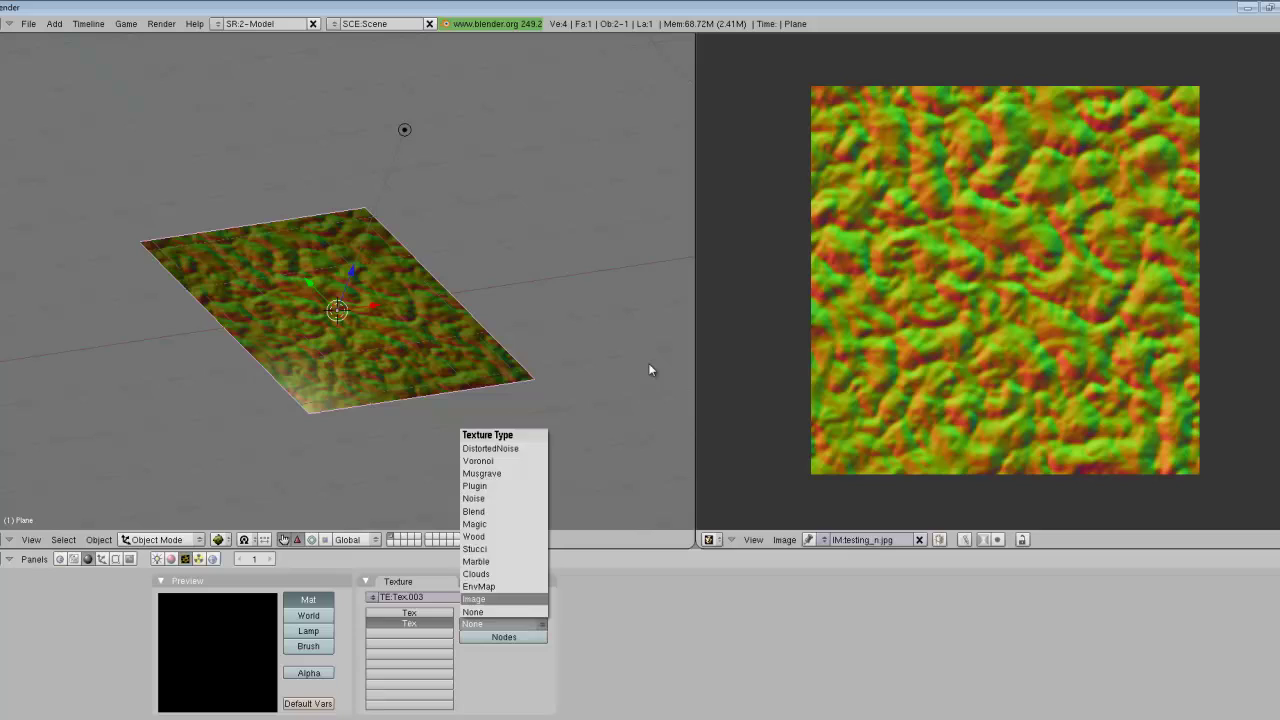
{"action": "left_click", "coordinate": [503, 599]}
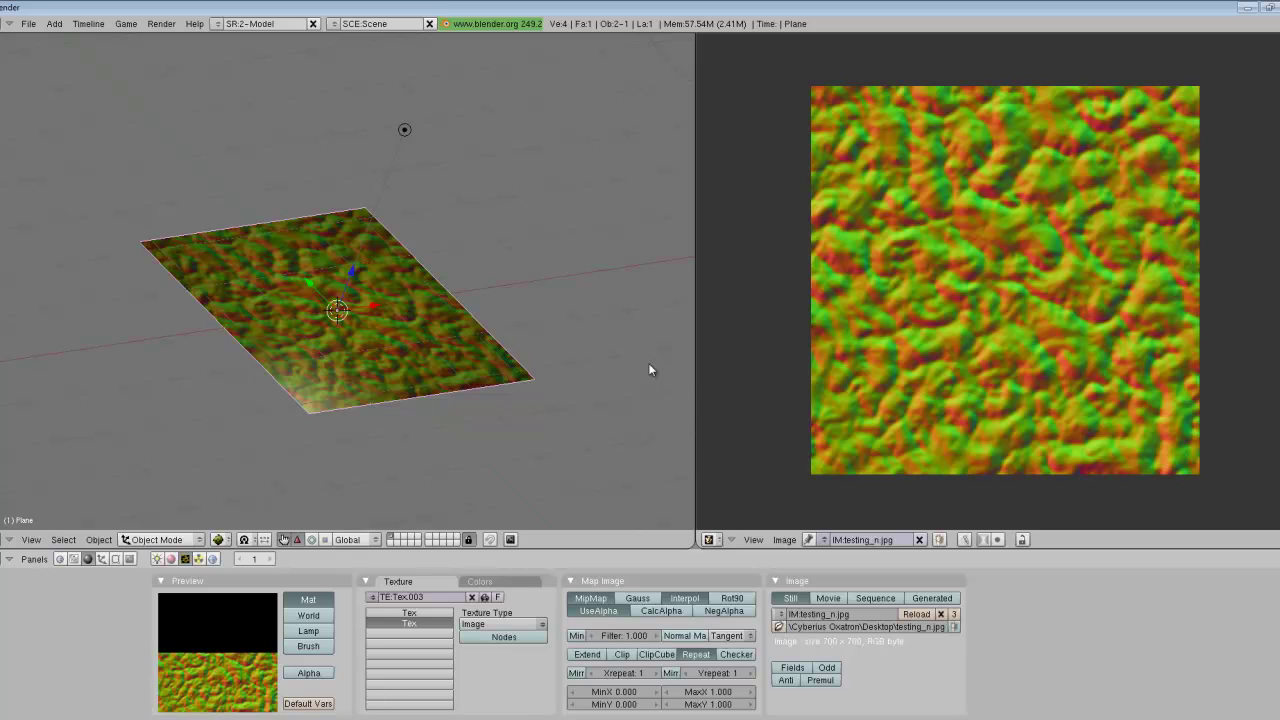
{"action": "left_click", "coordinate": [685, 636]}
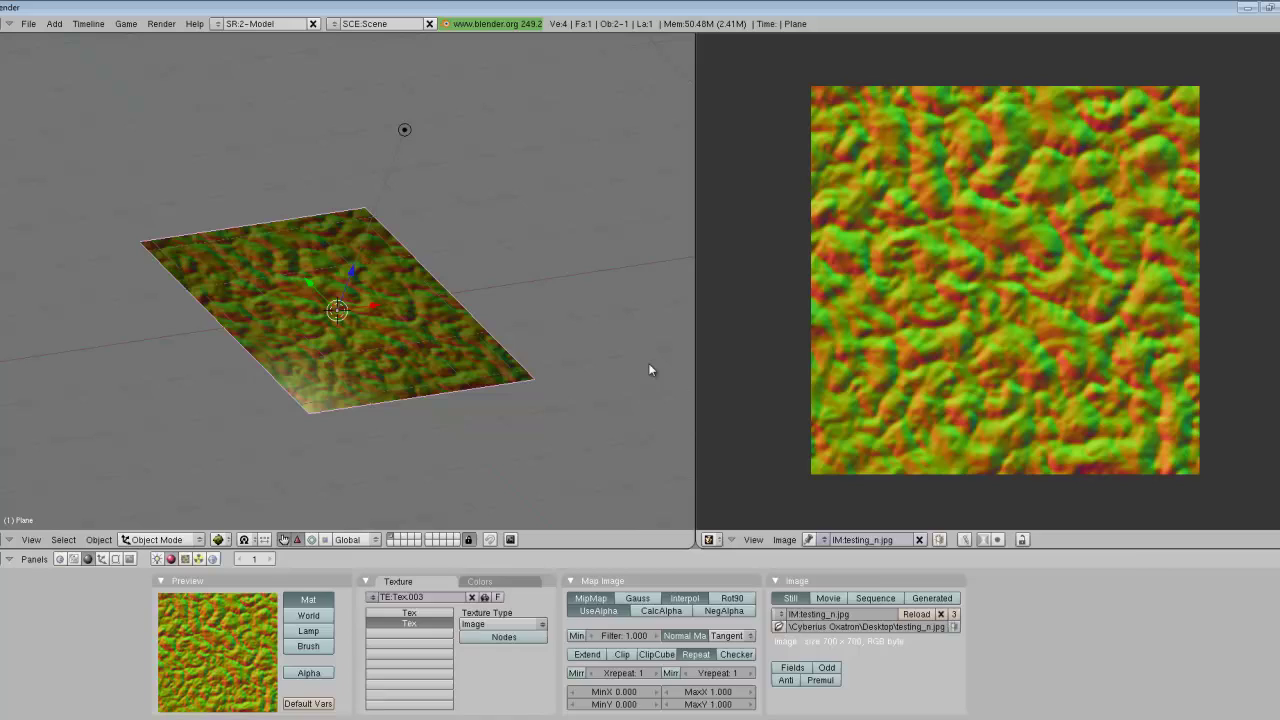
Step: Map the second texture to the material's Nor channel and set it to its negative state
{"action": "key", "text": "F5"}
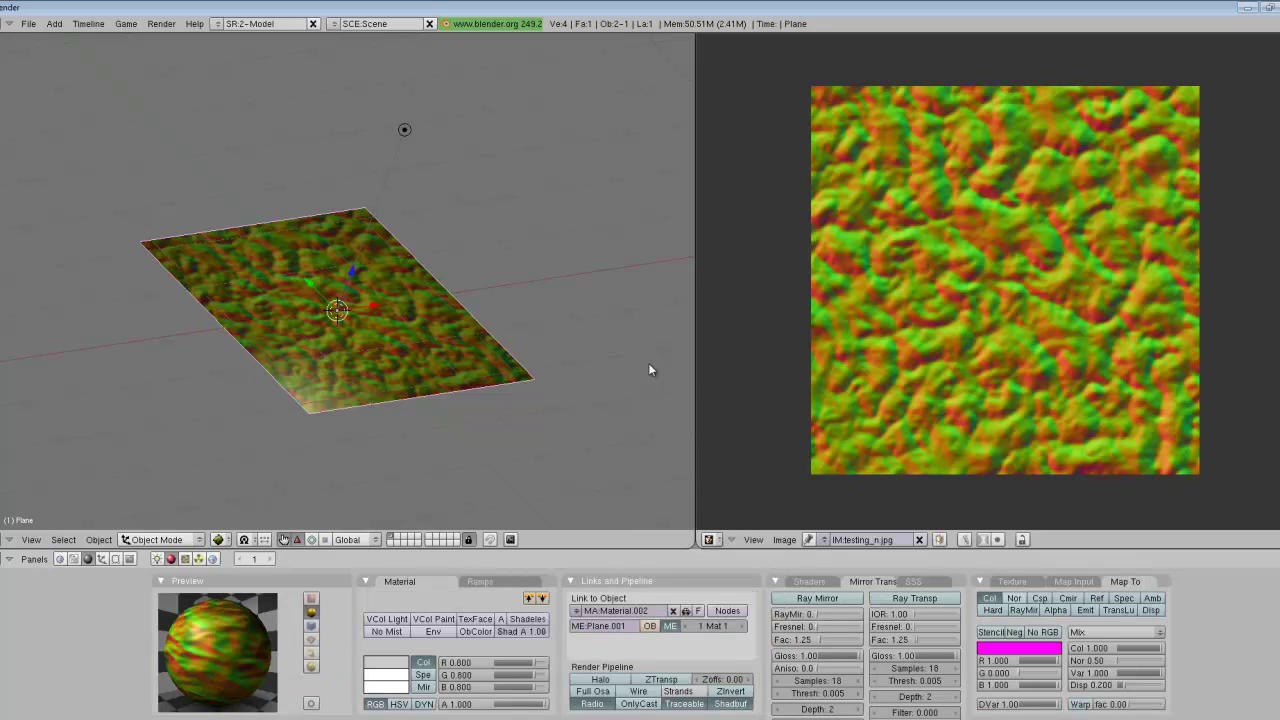
{"action": "left_click", "coordinate": [1014, 598]}
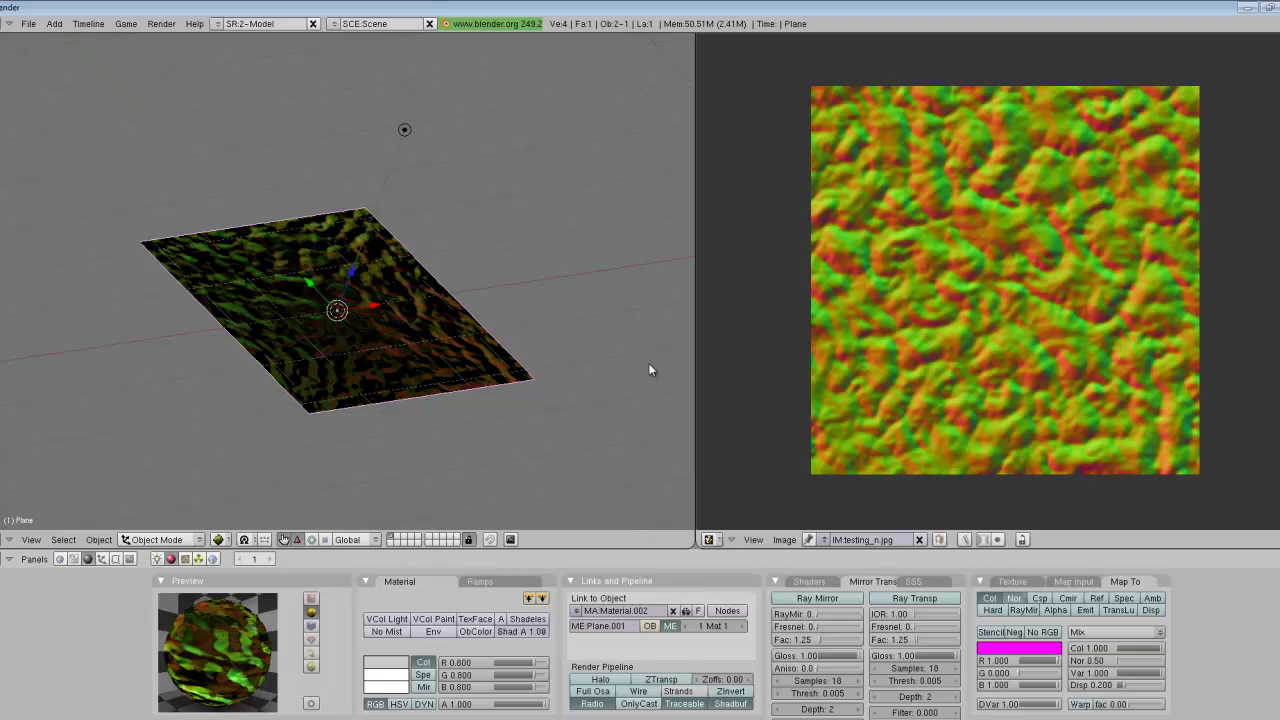
{"action": "mouse_move", "coordinate": [649, 370]}
{"action": "middle_mouse_down"}
{"action": "mouse_move", "coordinate": [672, 405]}
{"action": "mouse_move", "coordinate": [668, 435]}
{"action": "middle_mouse_up"}
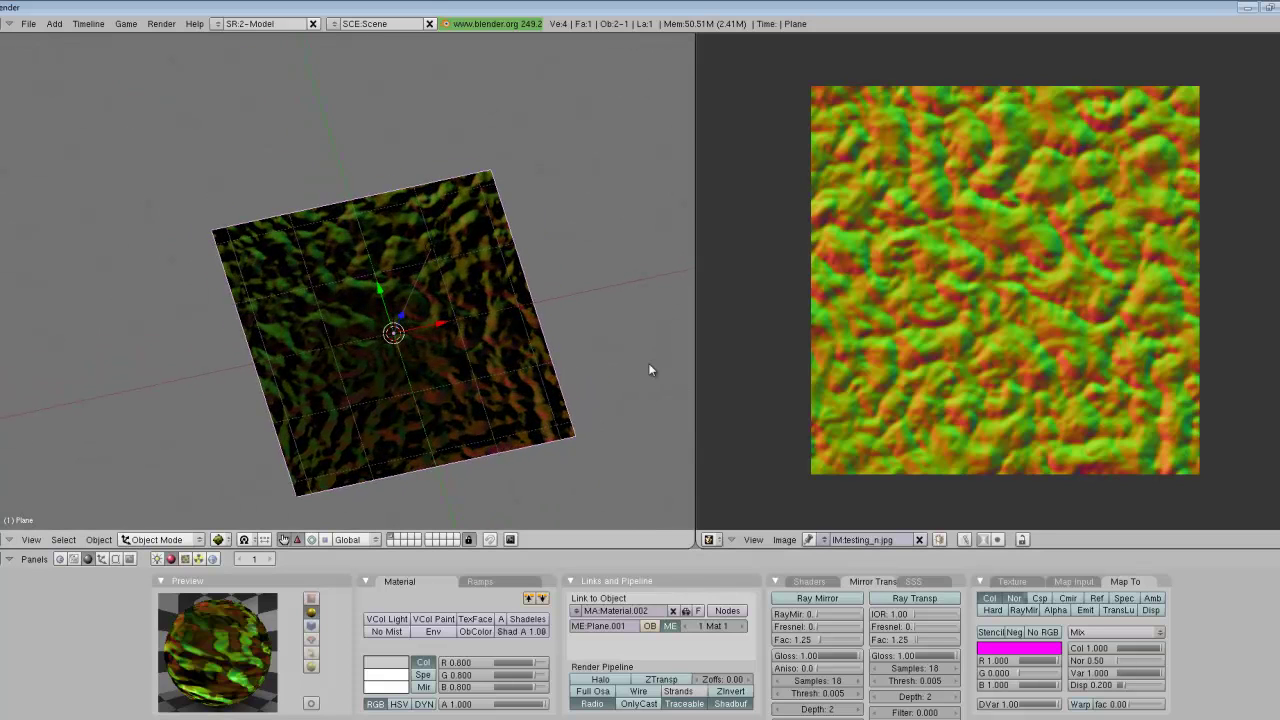
{"action": "key", "text": "KP_8"}
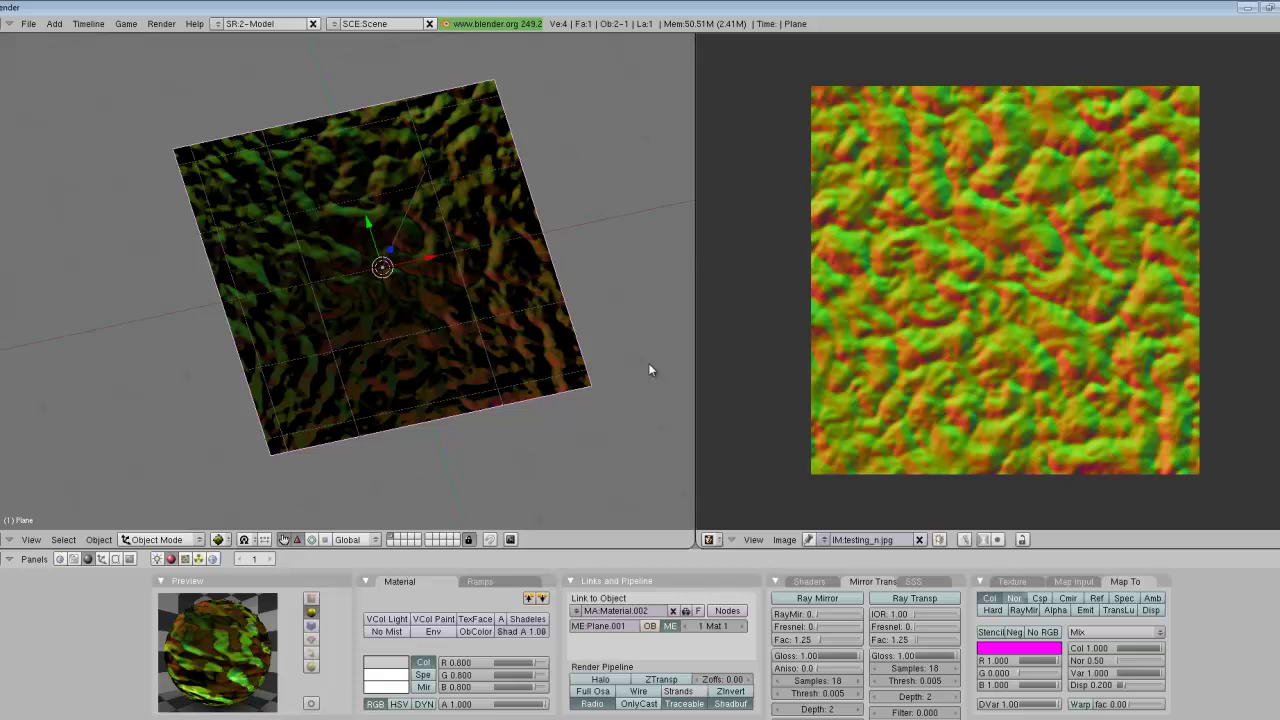
{"action": "left_click", "coordinate": [1014, 598]}
{"action": "key", "text": "ctrl+KP_8"}
Step: Select only the lamp and move it higher and outward beyond the plane's far edge along the Y axis
{"action": "key", "text": "a"}
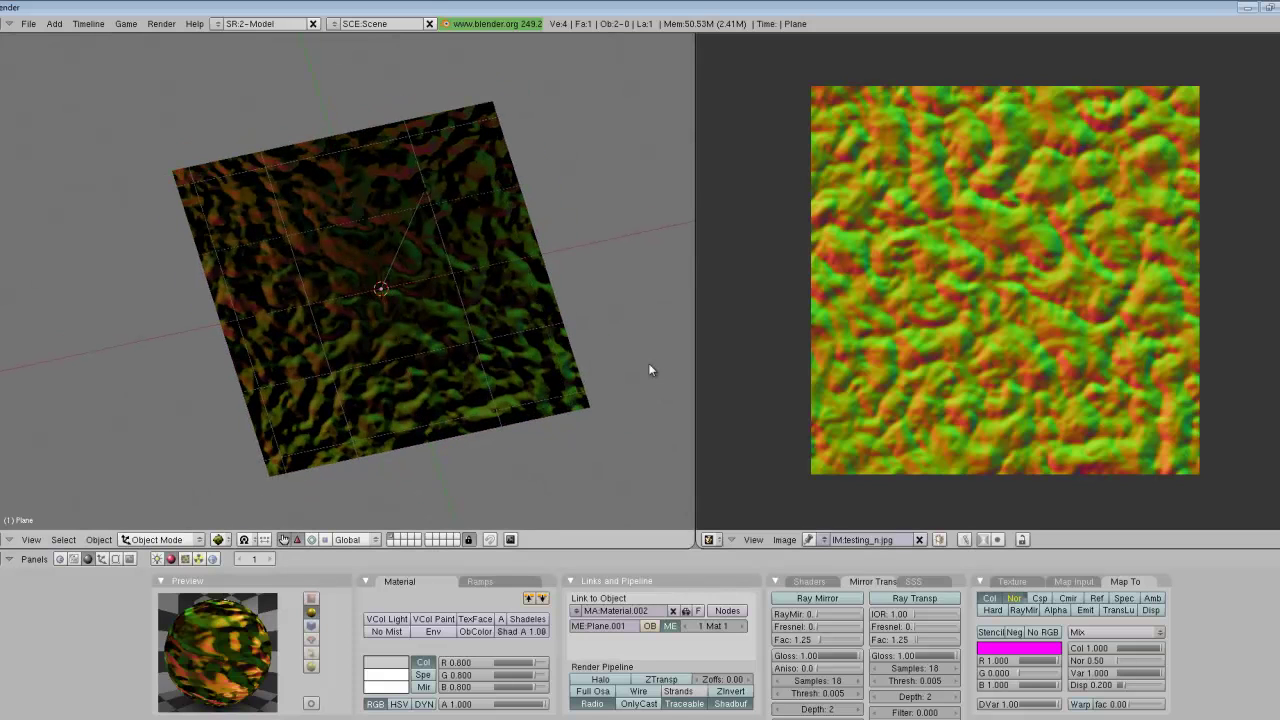
{"action": "scroll", "coordinate": [416, 199], "scroll_direction": "down", "scroll_amount": 1}
{"action": "right_click", "coordinate": [416, 199]}
{"action": "middle_click_drag", "start_coordinate": [416, 199], "coordinate": [370, 140]}
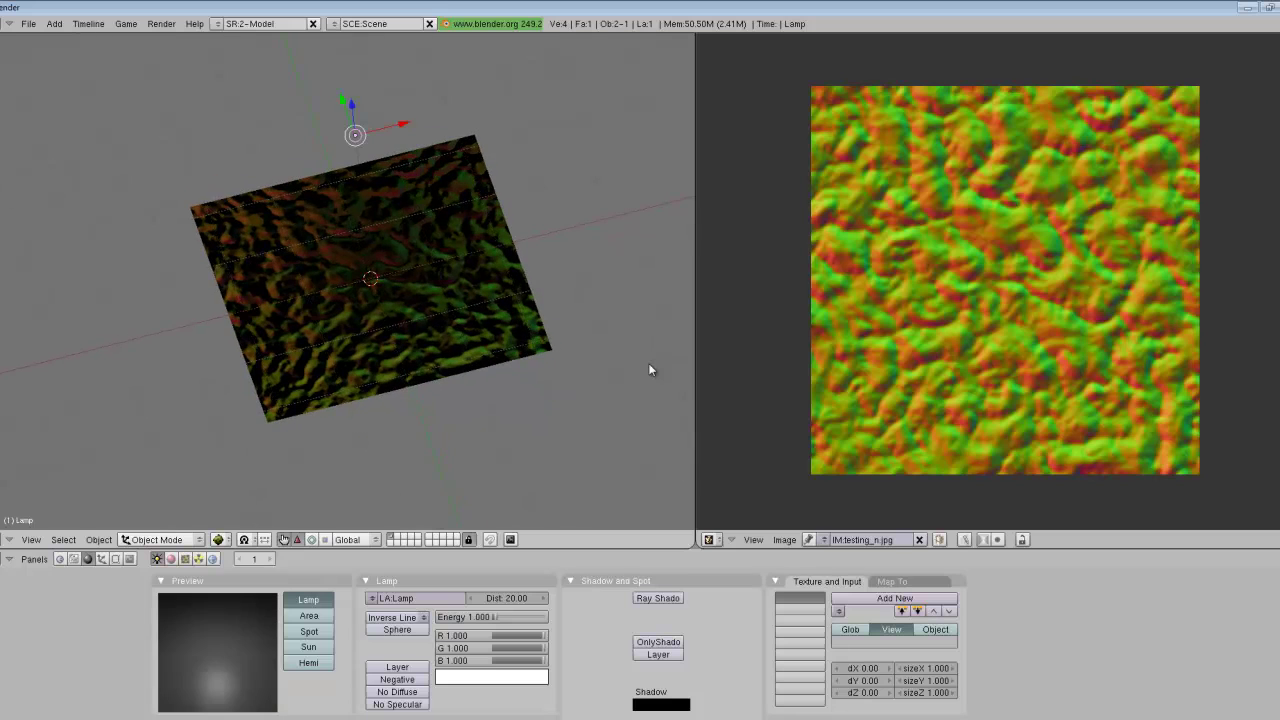
{"action": "mouse_move", "coordinate": [352, 104]}
{"action": "left_mouse_down"}
{"action": "mouse_move", "coordinate": [343, 19]}
{"action": "mouse_move", "coordinate": [366, 234]}
{"action": "mouse_move", "coordinate": [363, 207]}
{"action": "mouse_move", "coordinate": [271, 263]}
{"action": "mouse_move", "coordinate": [441, 217]}
{"action": "mouse_move", "coordinate": [387, 199]}
{"action": "mouse_move", "coordinate": [373, 70]}
{"action": "left_mouse_up"}
{"action": "key", "text": "g"}
{"action": "key", "text": "x"}
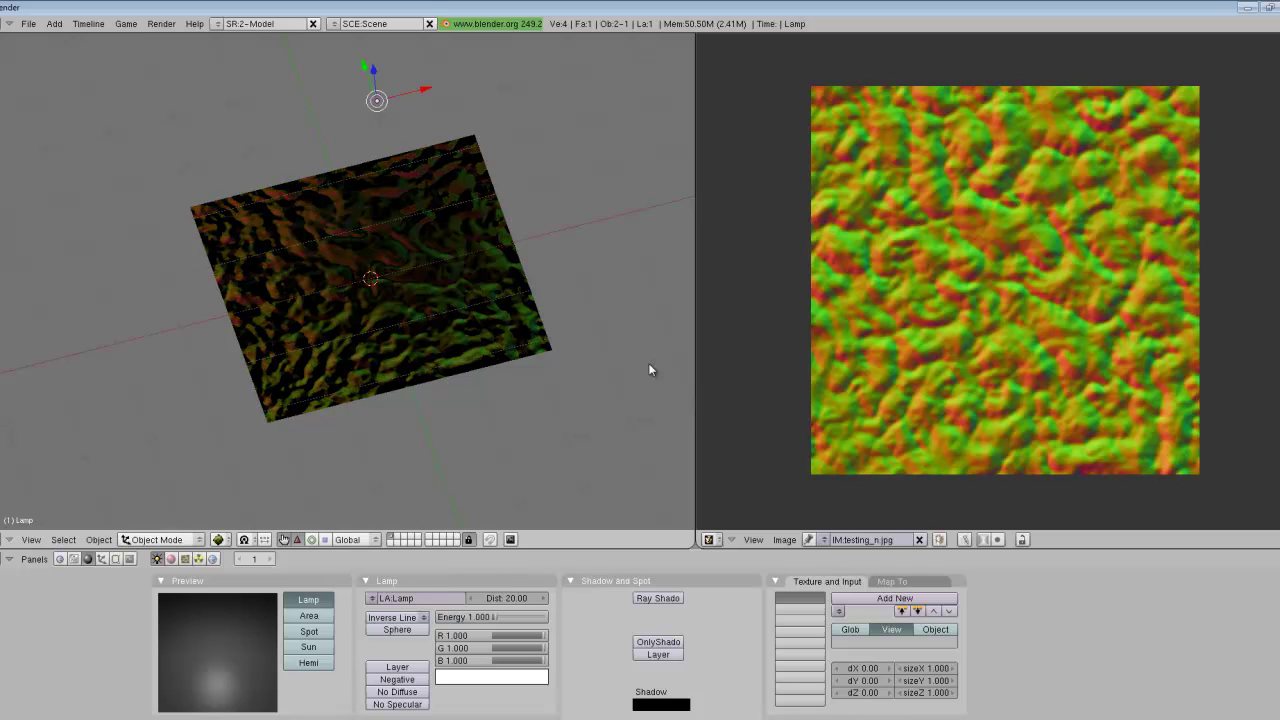
{"action": "middle_click_drag", "start_coordinate": [650, 370], "coordinate": [664, 451], "text": "shift"}
{"action": "scroll", "coordinate": [650, 370], "scroll_direction": "down", "scroll_amount": 1}
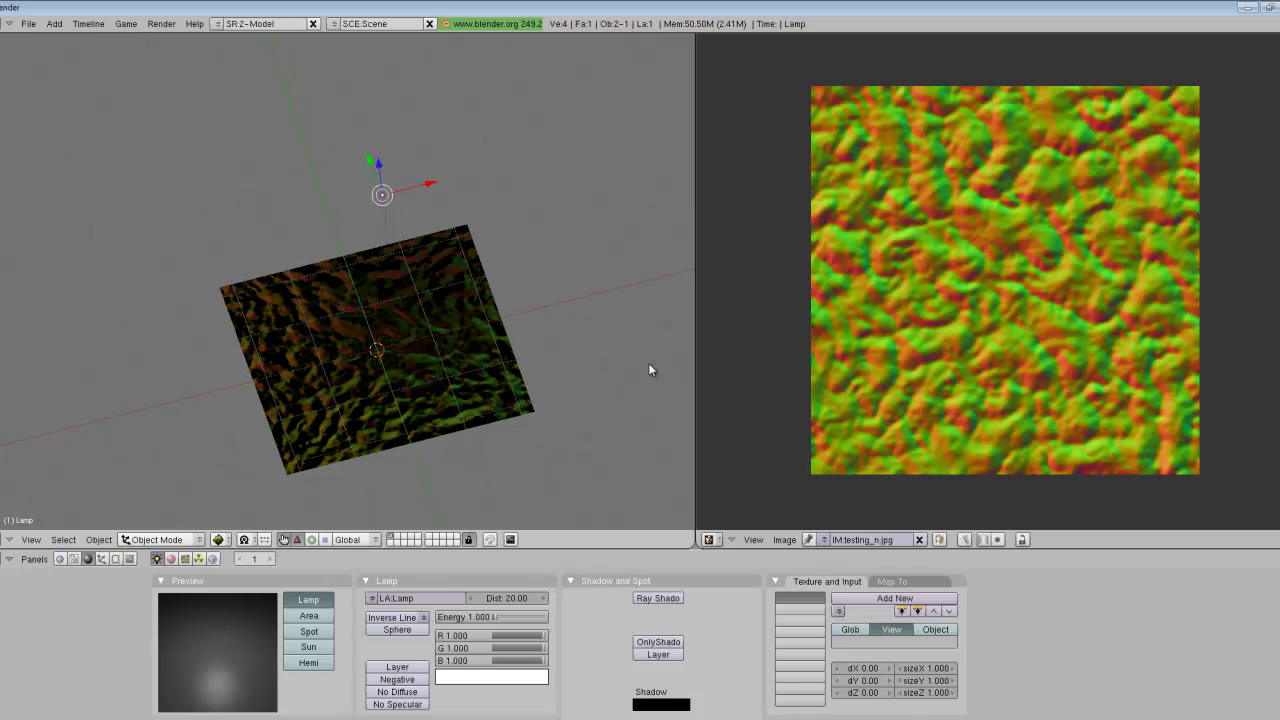
{"action": "left_click_drag", "start_coordinate": [369, 160], "coordinate": [334, 61]}
Step: Duplicate the lamp along the Y axis to the opposite side of the plane and deselect everything
{"action": "key", "text": "shift+d"}
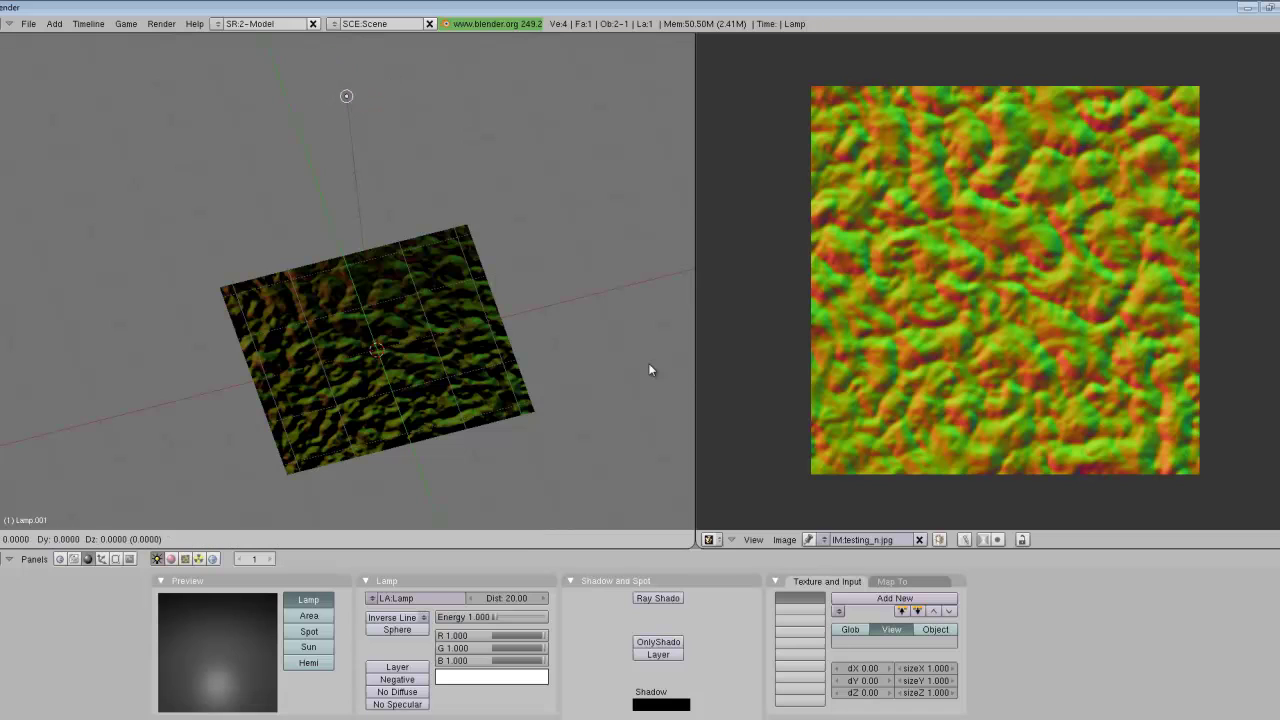
{"action": "key", "text": "y"}
{"action": "left_click", "coordinate": [650, 370]}
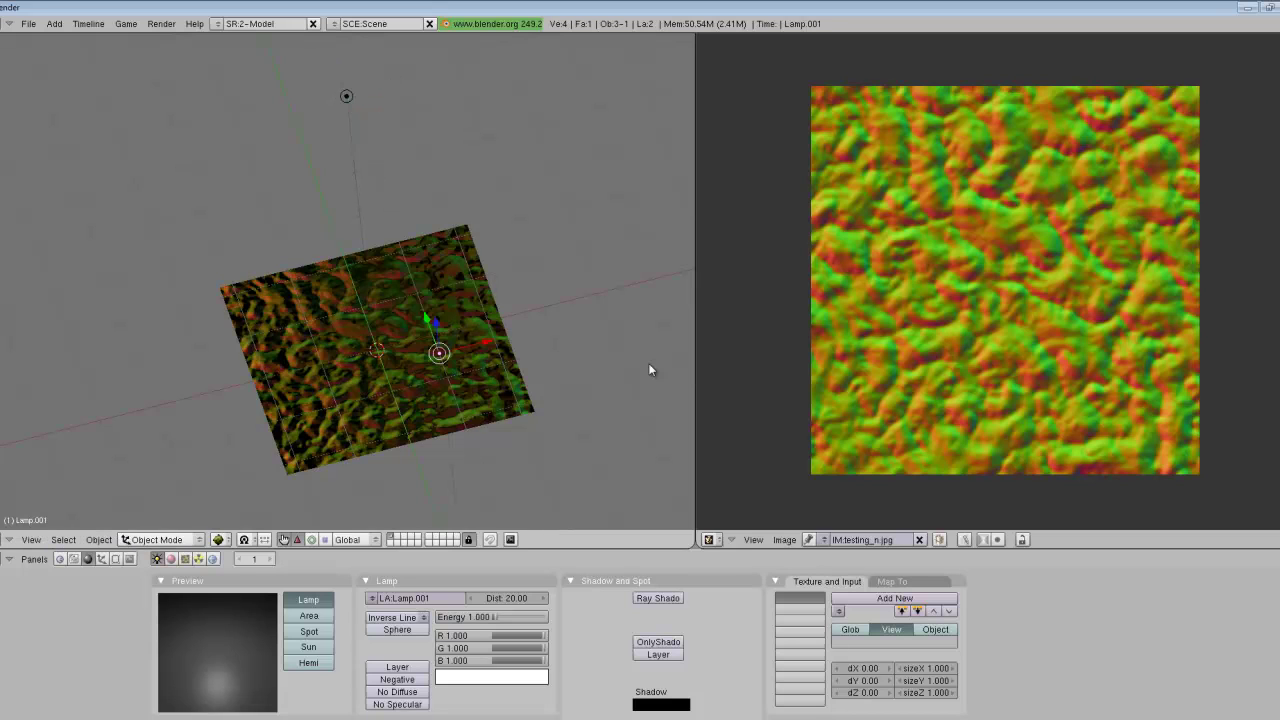
{"action": "mouse_move", "coordinate": [650, 370]}
{"action": "middle_mouse_down", "text": "shift"}
{"action": "mouse_move", "coordinate": [638, 356]}
{"action": "mouse_move", "coordinate": [652, 408]}
{"action": "middle_mouse_up", "text": "shift"}
{"action": "key", "text": "a"}
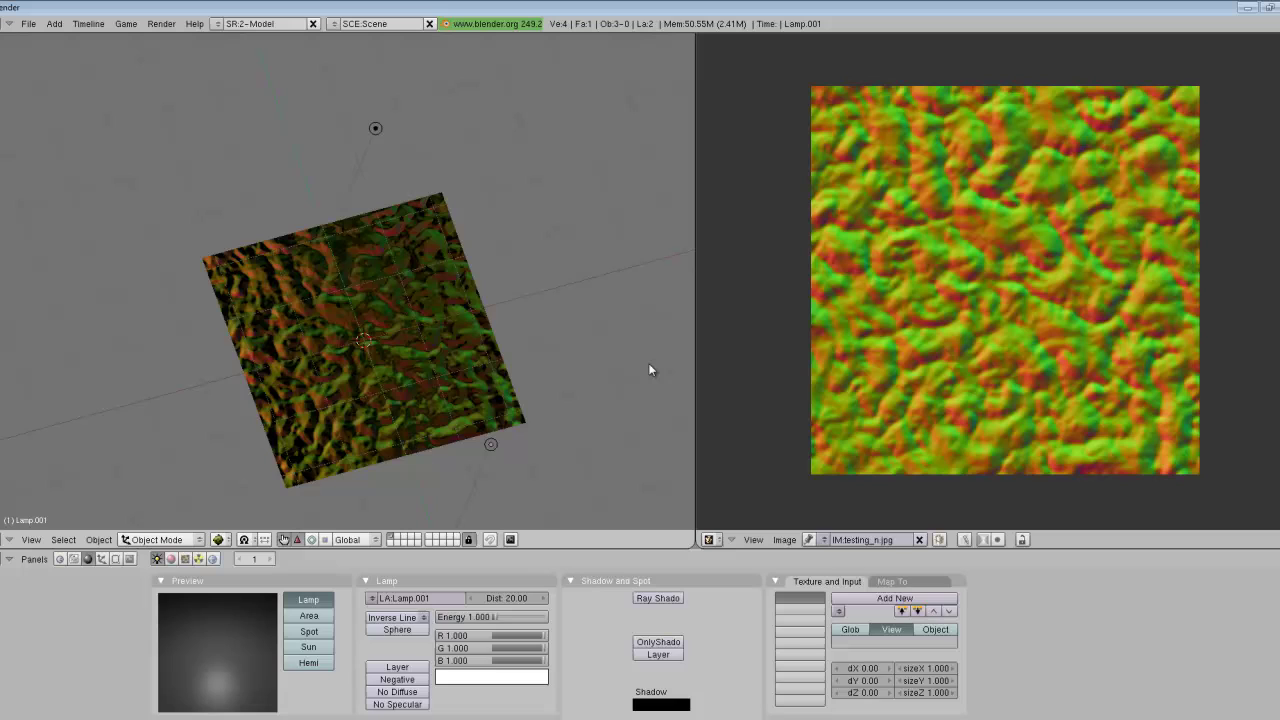
{"action": "right_click", "coordinate": [364, 341]}
{"action": "right_click", "coordinate": [375, 128], "text": "shift"}
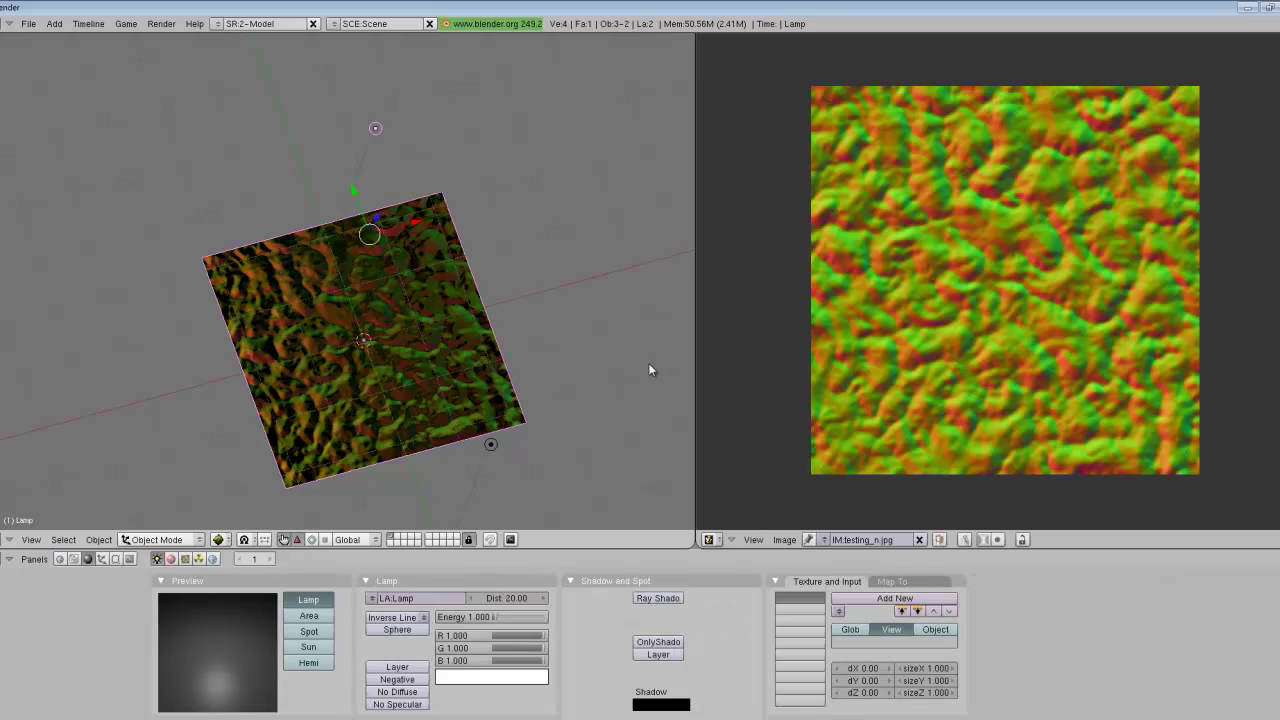
{"action": "right_click", "coordinate": [649, 370]}
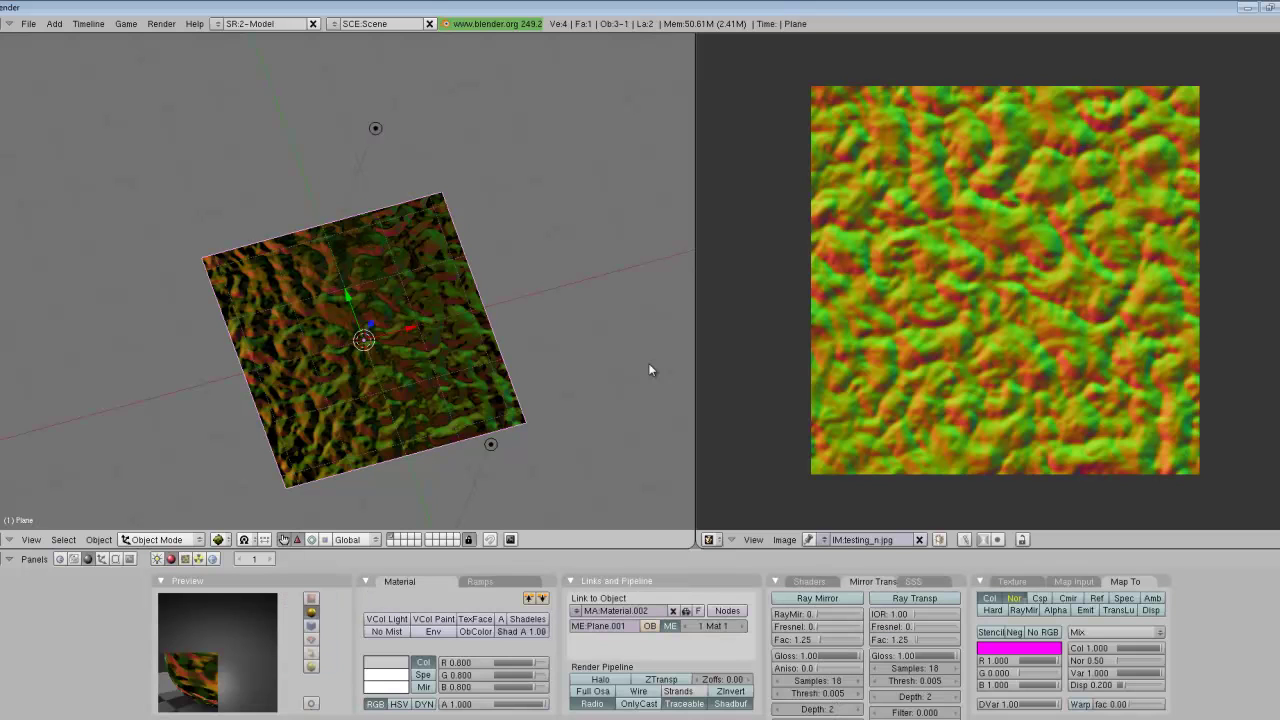
{"action": "key", "text": "g"}
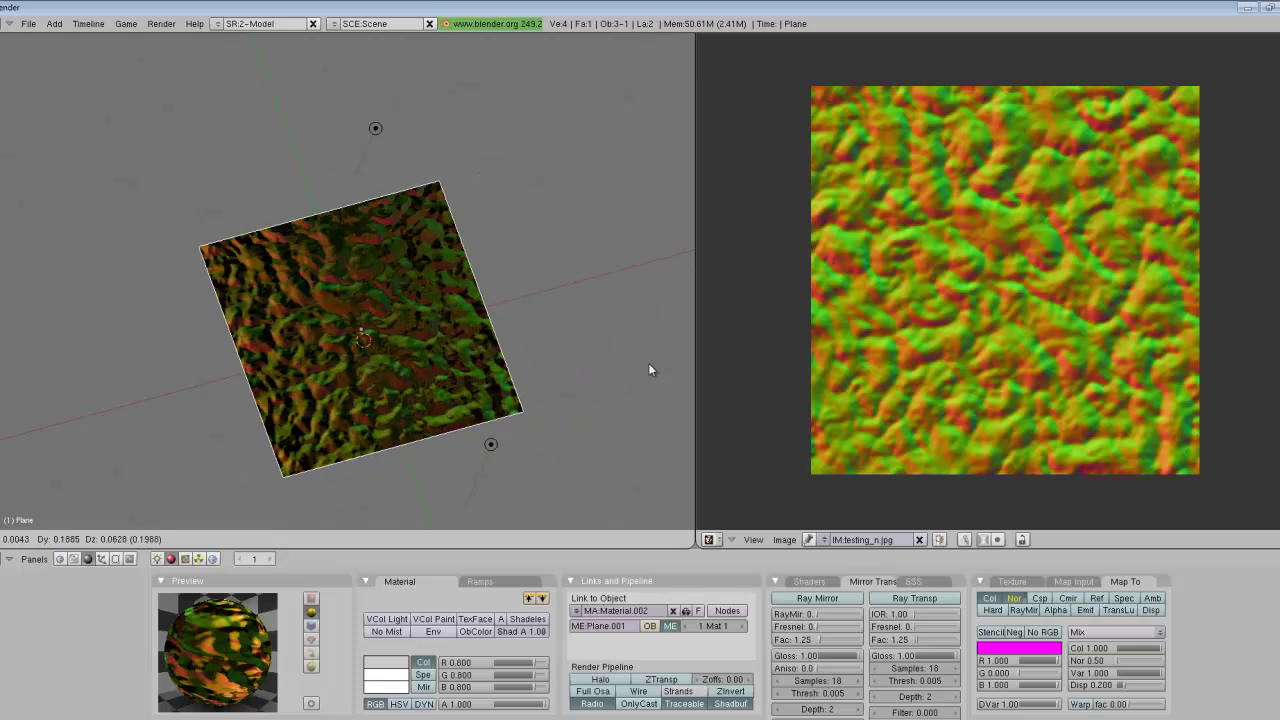
{"action": "left_click", "coordinate": [649, 370]}
{"action": "key", "text": "ctrl+z"}
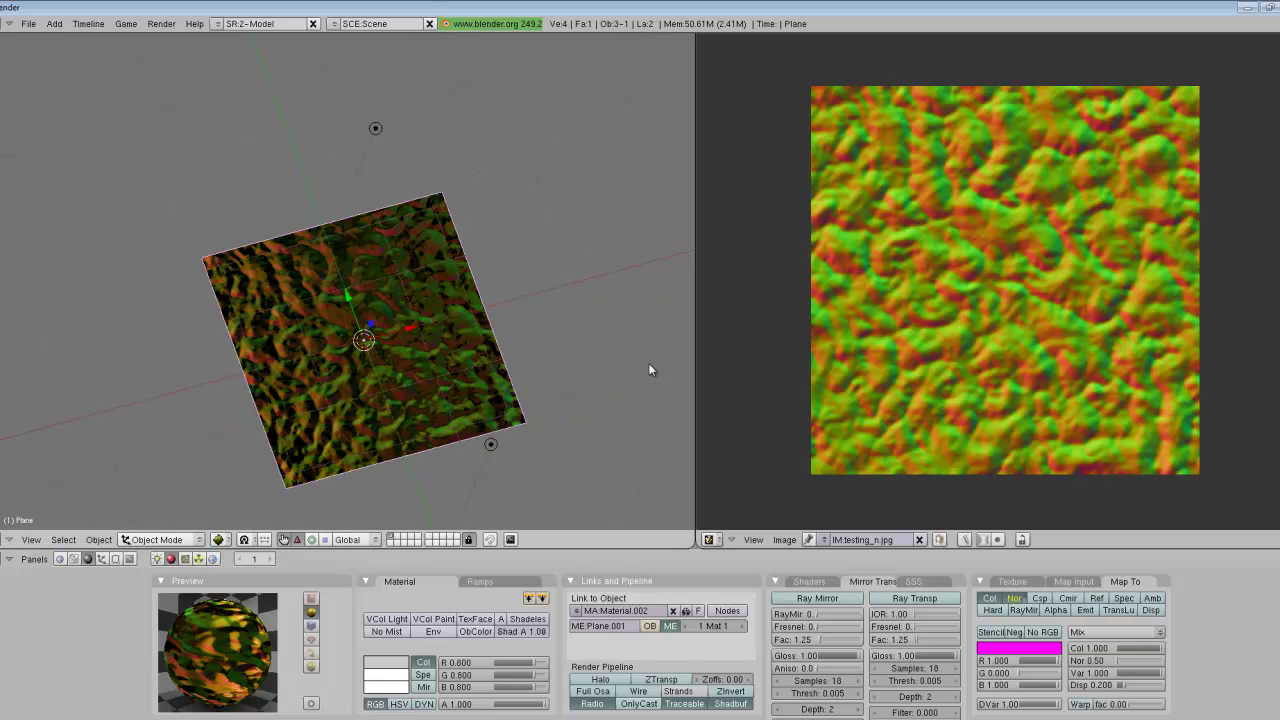
{"action": "key", "text": "ctrl+z"}
Step: Select both lamps, move them about -0.52 units along X, and rotate them around the global Z axis
{"action": "key", "text": "shift+d"}
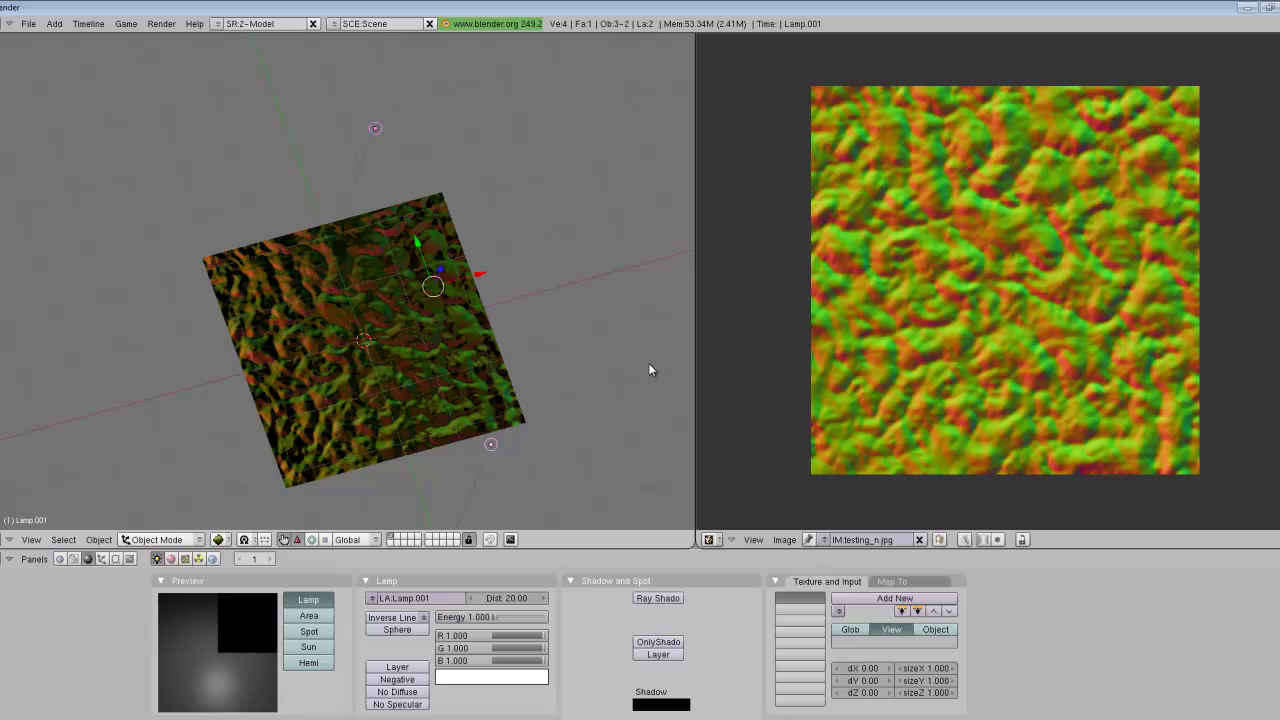
{"action": "key", "text": "x"}
{"action": "key", "text": "Escape"}
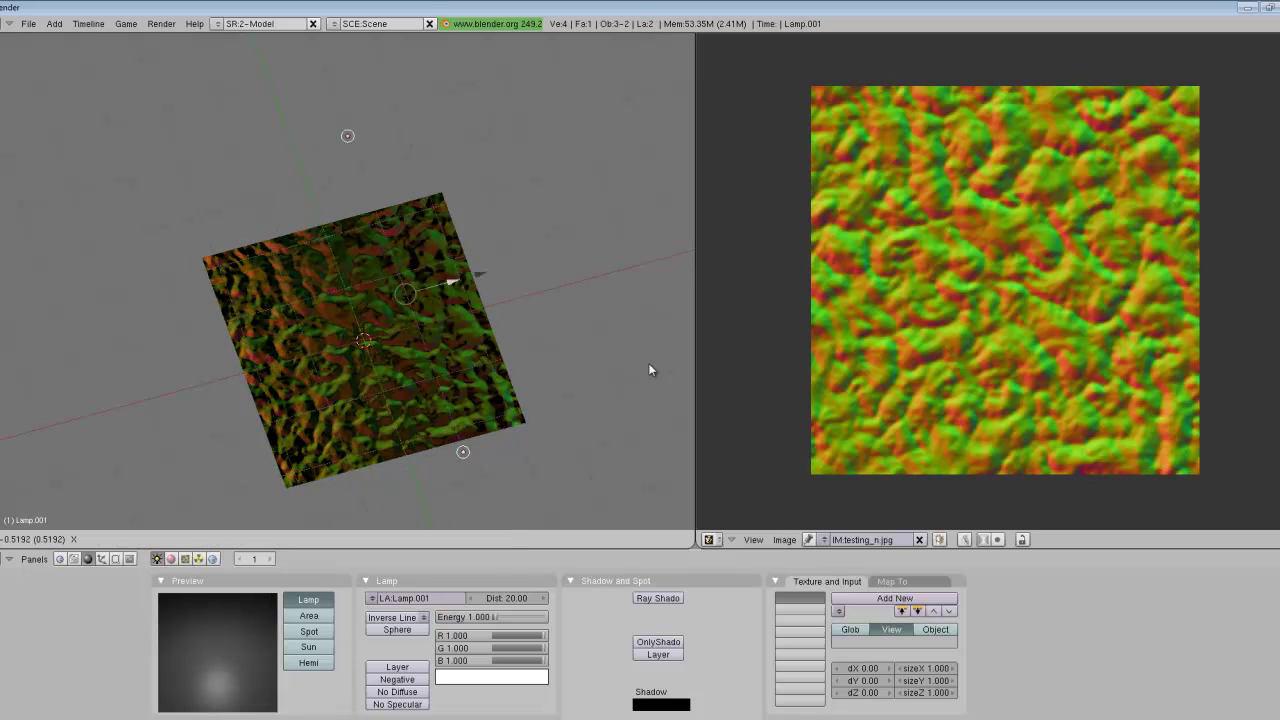
{"action": "key", "text": "g"}
{"action": "key", "text": "z"}
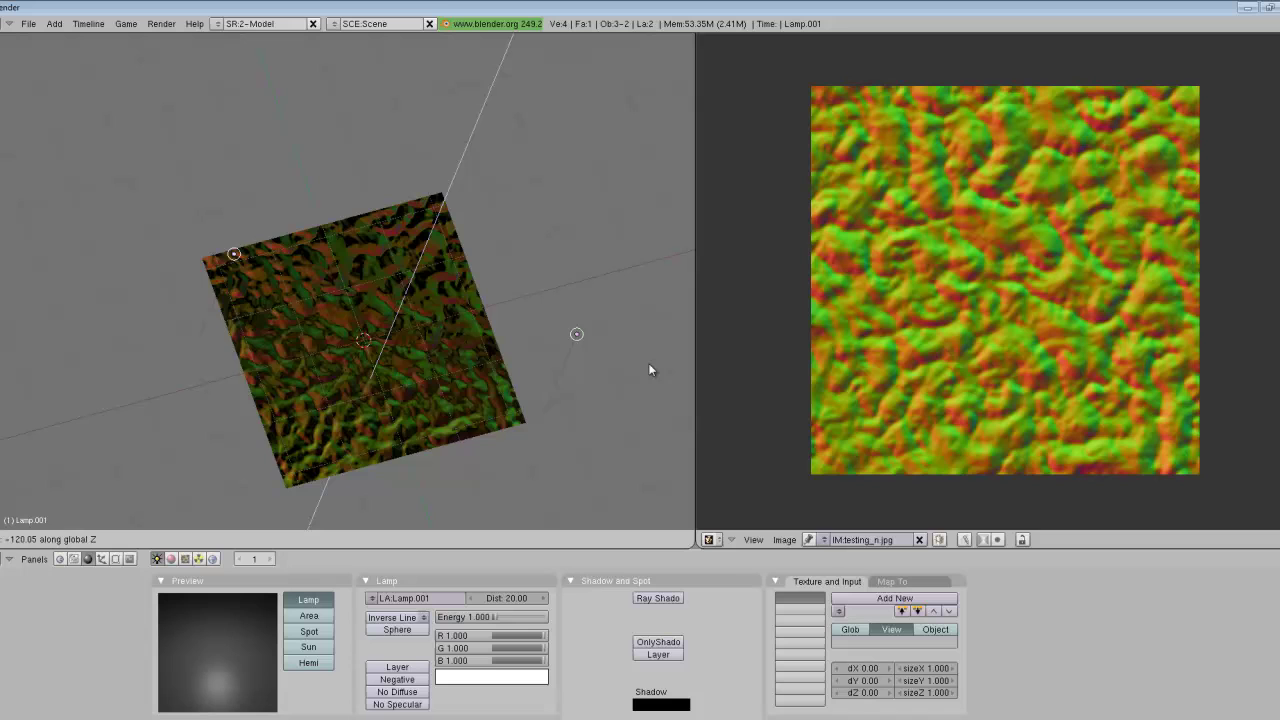
{"action": "left_click", "coordinate": [649, 370]}
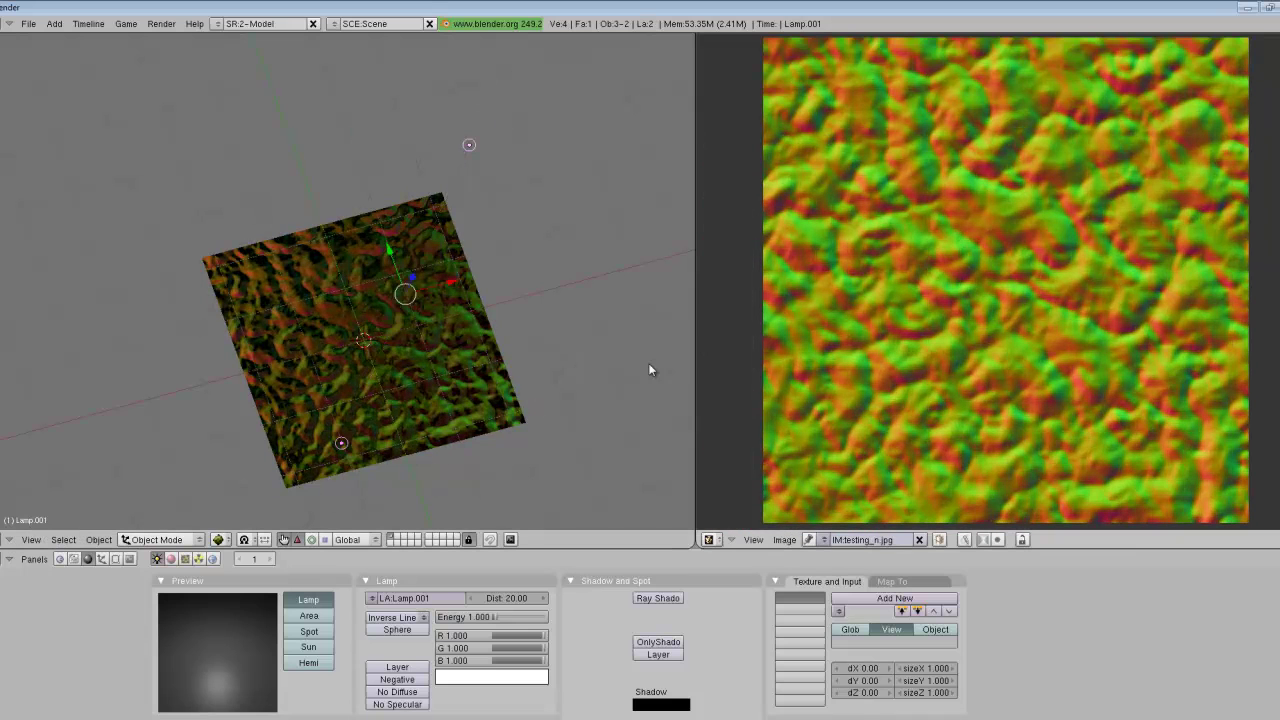
Step: Examine the normal-mapped relief on the plane from lower viewing angles under the two lamps
{"action": "scroll", "coordinate": [649, 370], "scroll_direction": "down", "scroll_amount": 1}
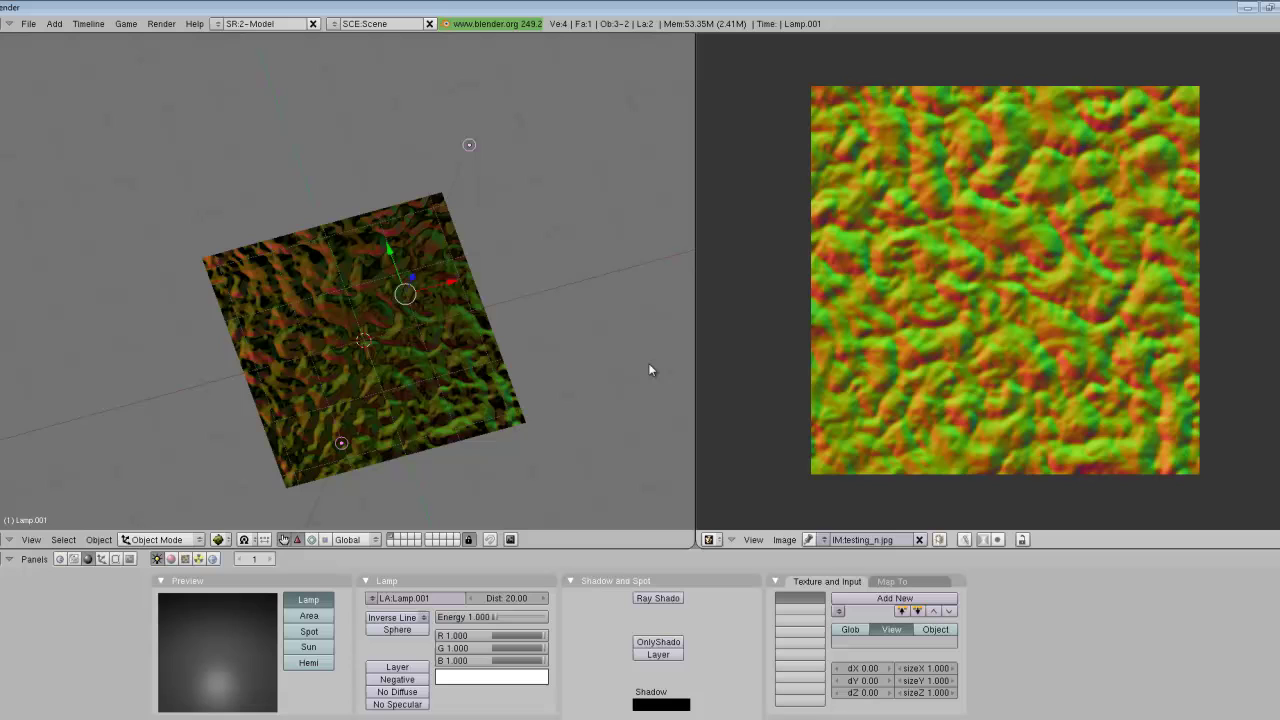
{"action": "middle_click_drag", "start_coordinate": [649, 370], "coordinate": [676, 282]}
{"action": "scroll", "coordinate": [649, 370], "scroll_direction": "up", "scroll_amount": 1}
{"action": "middle_click_drag", "start_coordinate": [649, 370], "coordinate": [629, 373], "text": "shift"}
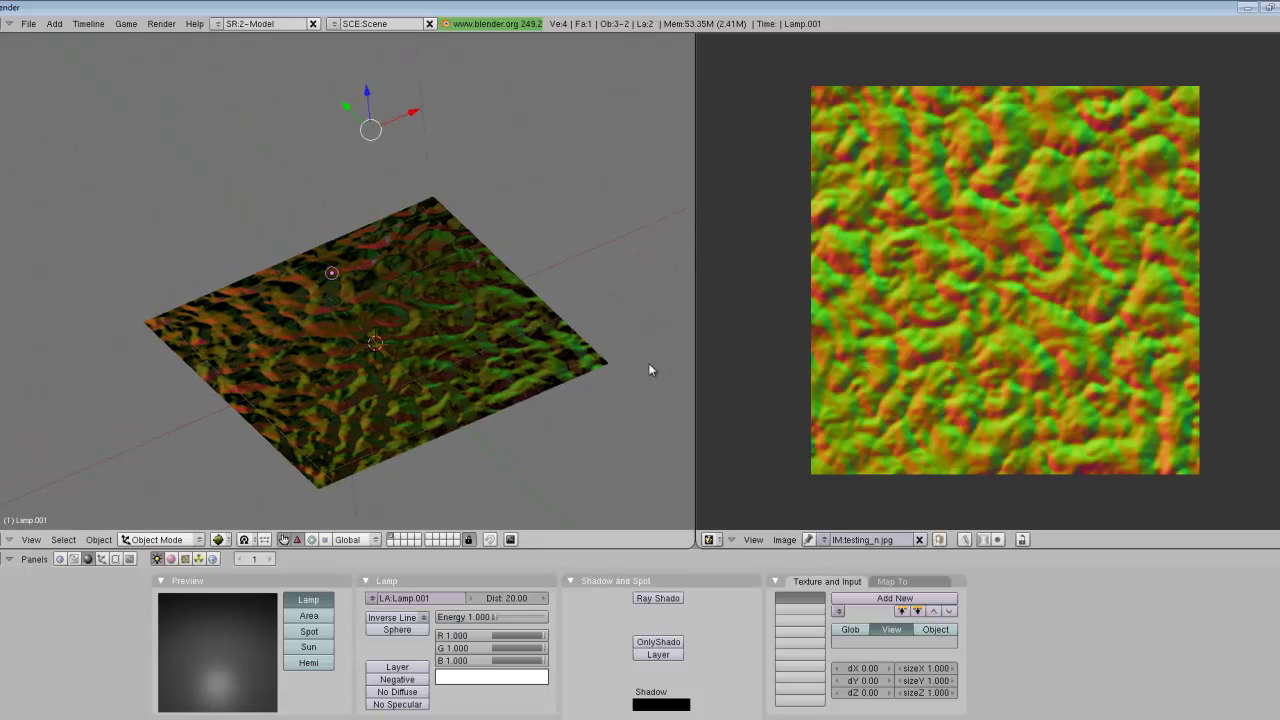
{"action": "key", "text": "KP_2"}
{"action": "key", "text": "KP_2"}
{"action": "key", "text": "KP_2"}
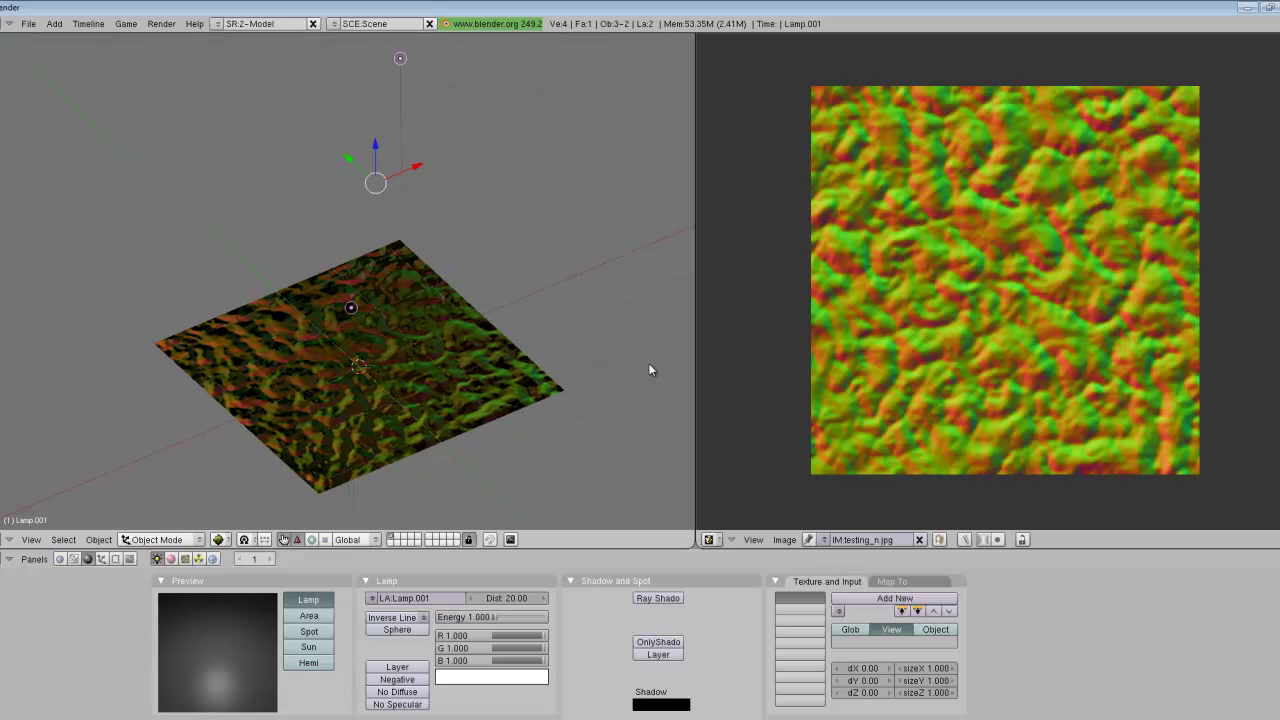
{"action": "middle_click_drag", "start_coordinate": [649, 370], "coordinate": [646, 378]}
{"action": "scroll", "coordinate": [649, 370], "scroll_direction": "up", "scroll_amount": 1}
{"action": "scroll", "coordinate": [649, 370], "scroll_direction": "down", "scroll_amount": 1}
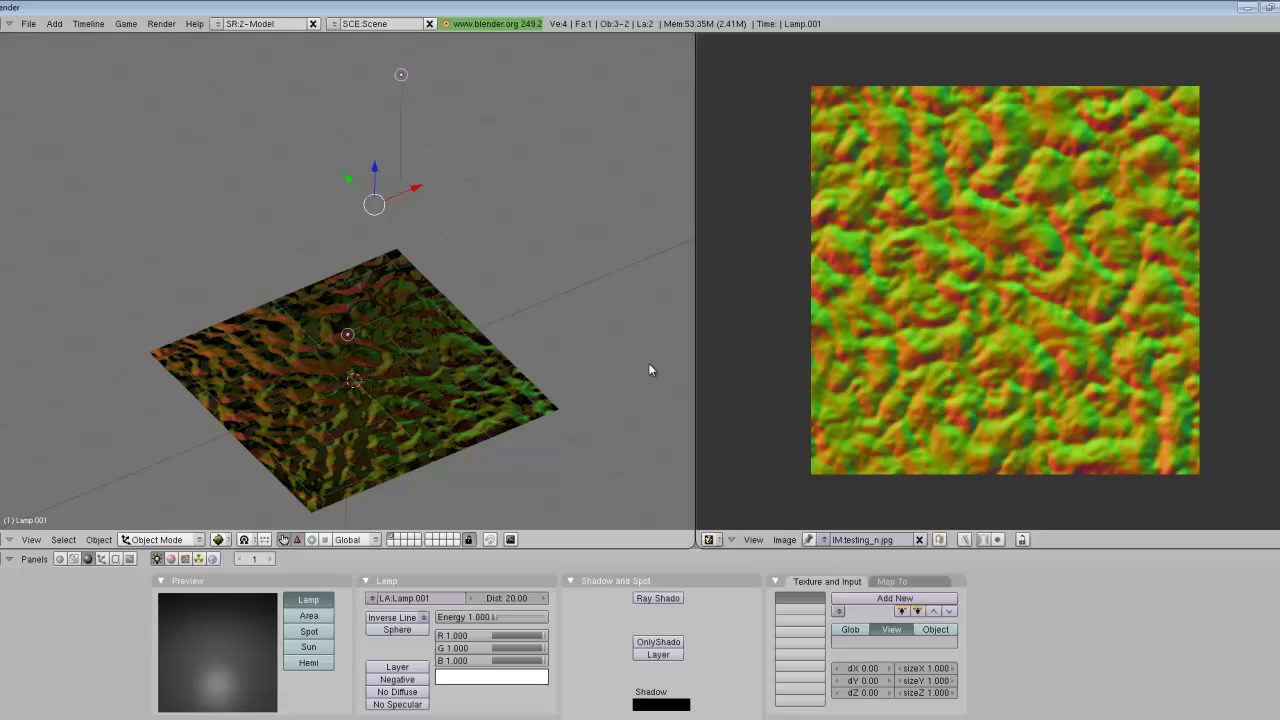